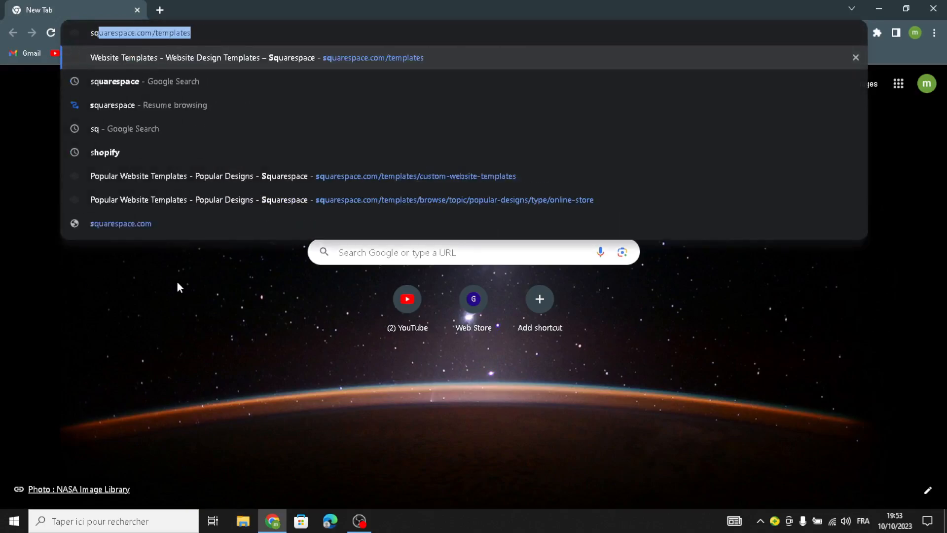
Step: Search Google for squarespace, open the official Squarespace website and go to its website templates
{"action": "left_click", "coordinate": [180, 88]}
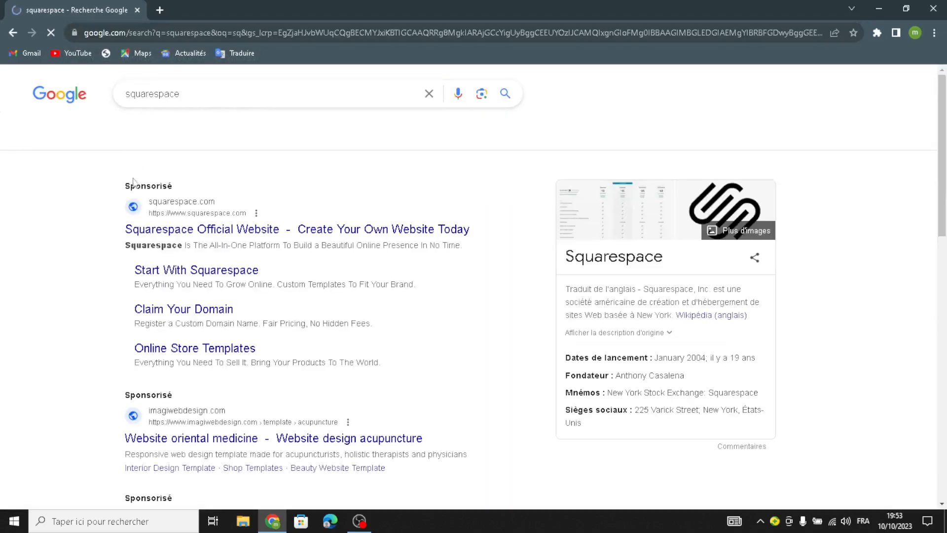
{"action": "left_click", "coordinate": [148, 238]}
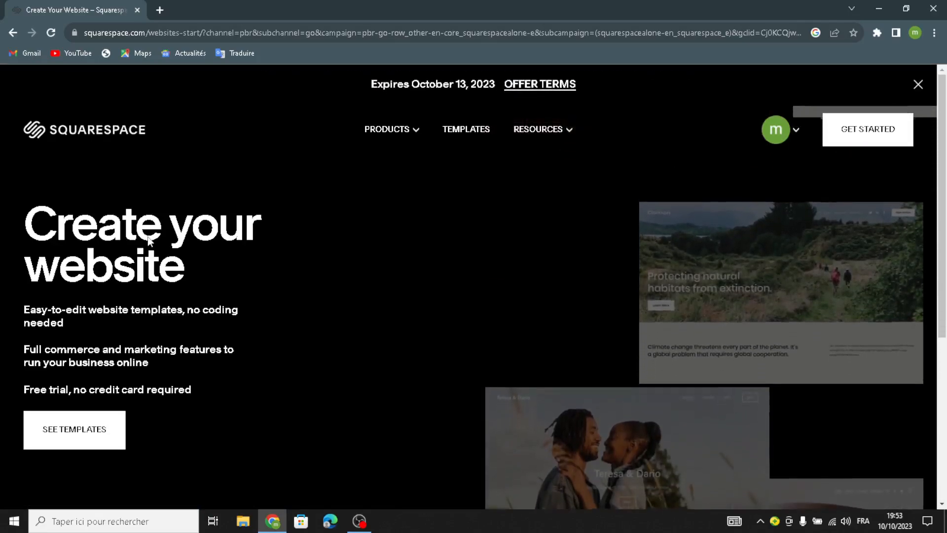
{"action": "left_click", "coordinate": [104, 441]}
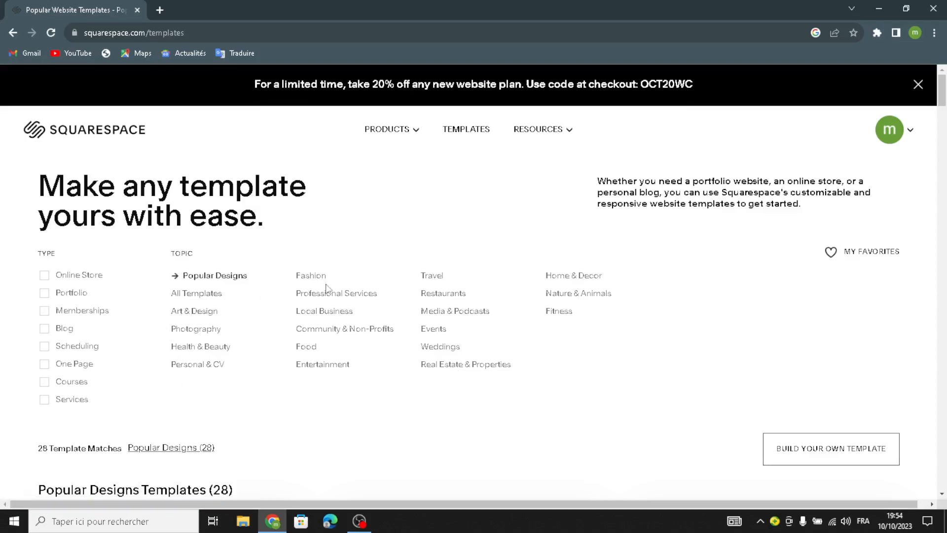
Step: Show all template topics and filter the templates by the Online Store and Courses types
{"action": "left_click", "coordinate": [203, 295]}
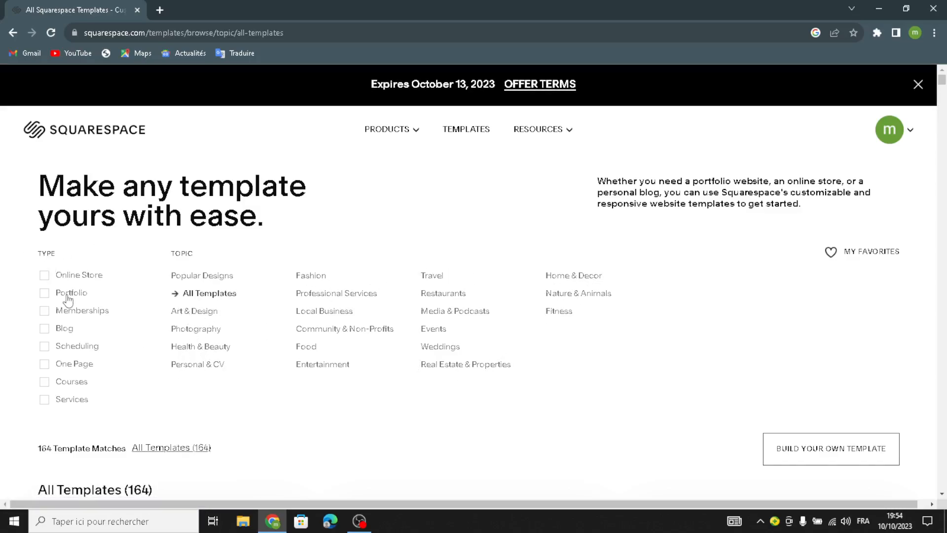
{"action": "left_click", "coordinate": [44, 276]}
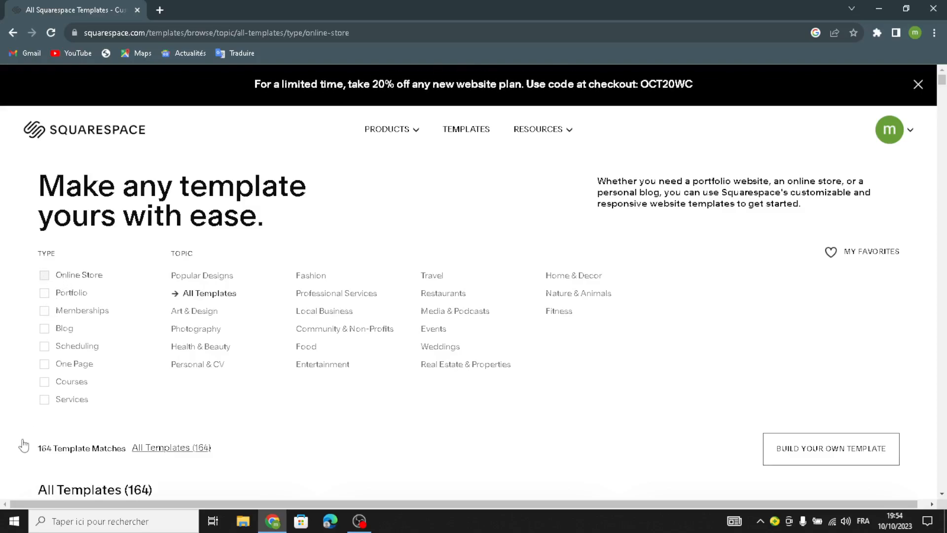
{"action": "left_click", "coordinate": [44, 400]}
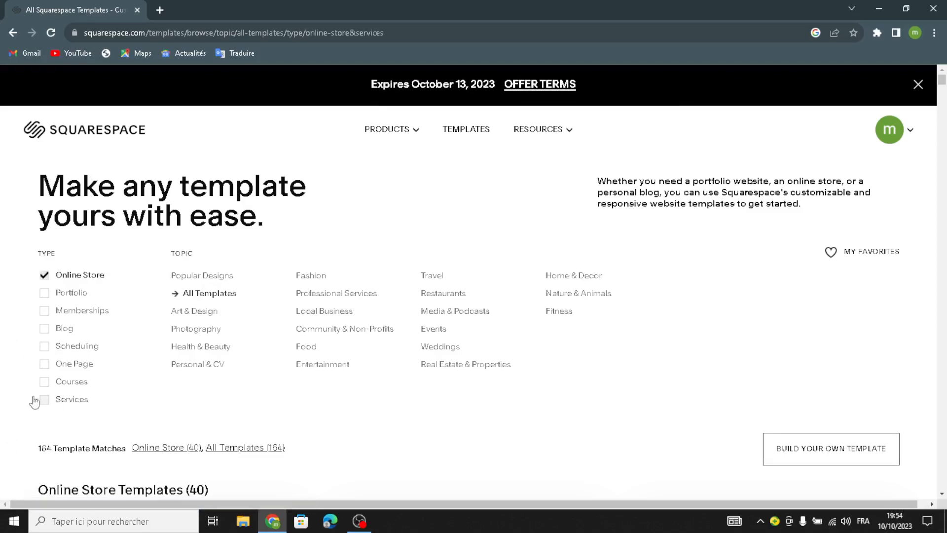
{"action": "left_click", "coordinate": [43, 382]}
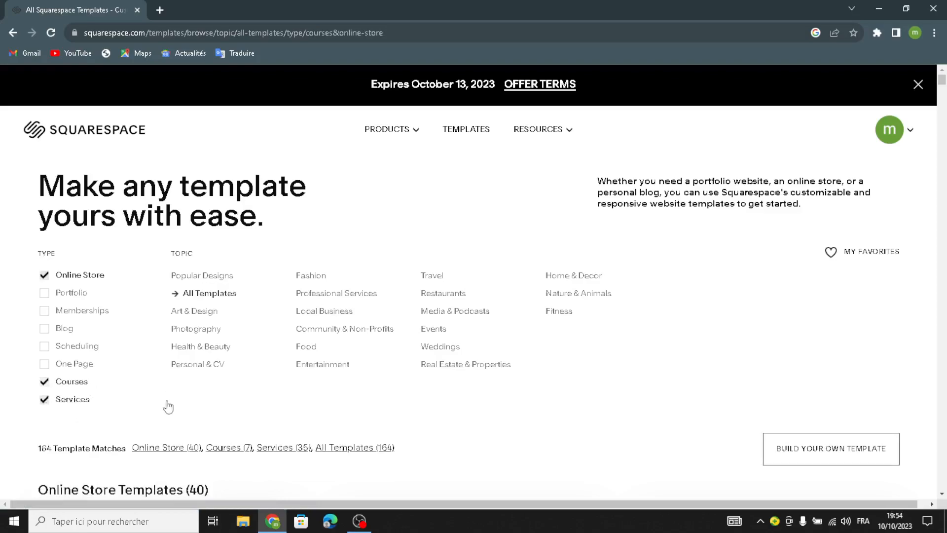
Step: Look through the filtered templates and start building a custom template with Squarespace Blueprint
{"action": "scroll", "coordinate": [168, 407], "scroll_direction": "down", "scroll_amount": 2}
{"action": "scroll", "coordinate": [167, 407], "scroll_direction": "down", "scroll_amount": 3}
{"action": "scroll", "coordinate": [402, 416], "scroll_direction": "down", "scroll_amount": 4}
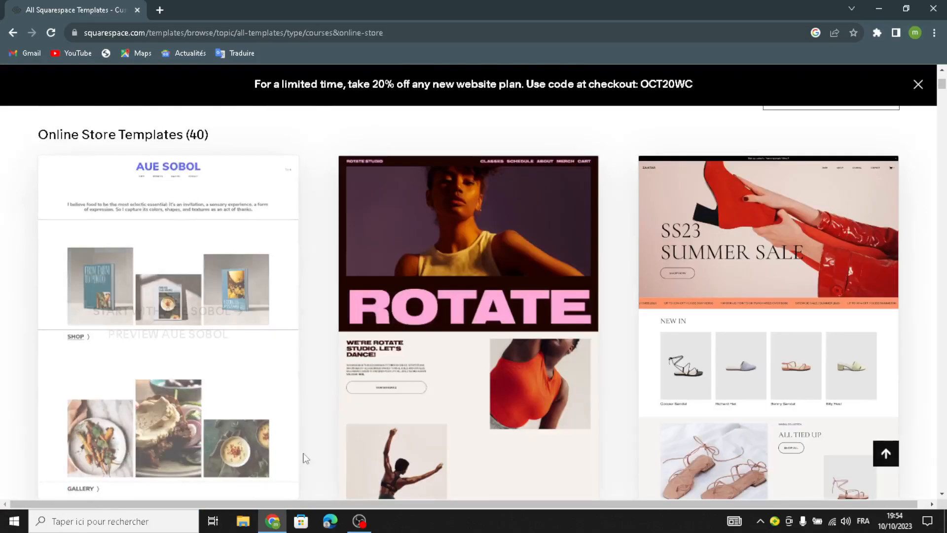
{"action": "scroll", "coordinate": [416, 349], "scroll_direction": "down", "scroll_amount": 5}
{"action": "scroll", "coordinate": [452, 274], "scroll_direction": "up", "scroll_amount": 6}
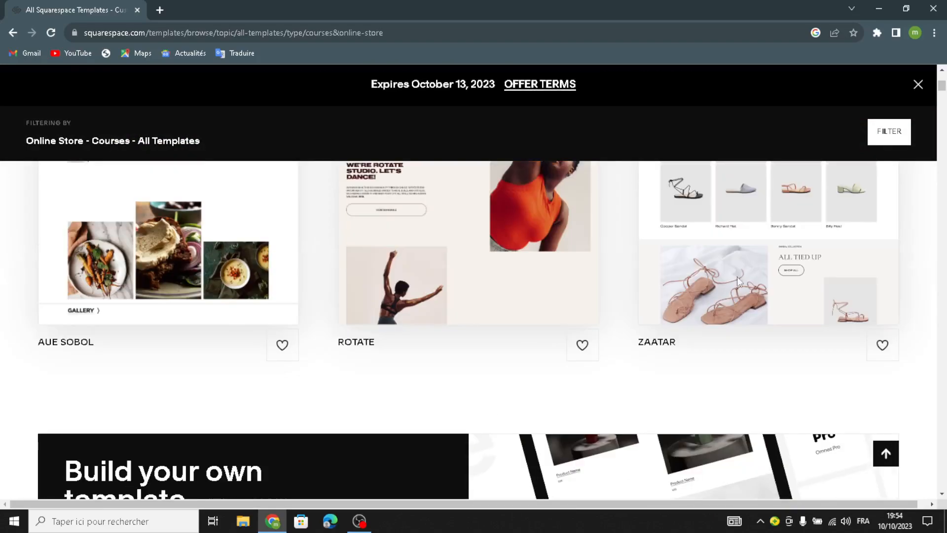
{"action": "scroll", "coordinate": [344, 398], "scroll_direction": "down", "scroll_amount": 7}
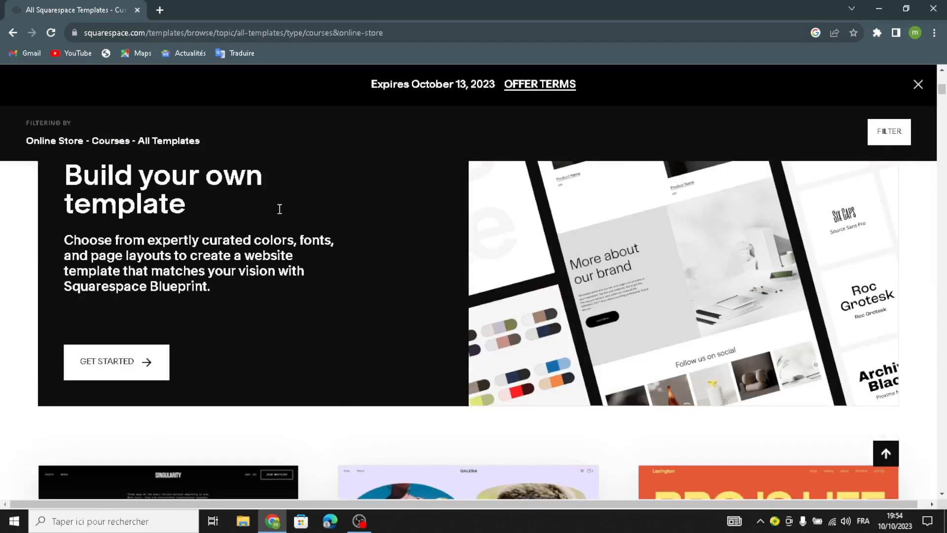
{"action": "left_click", "coordinate": [144, 371]}
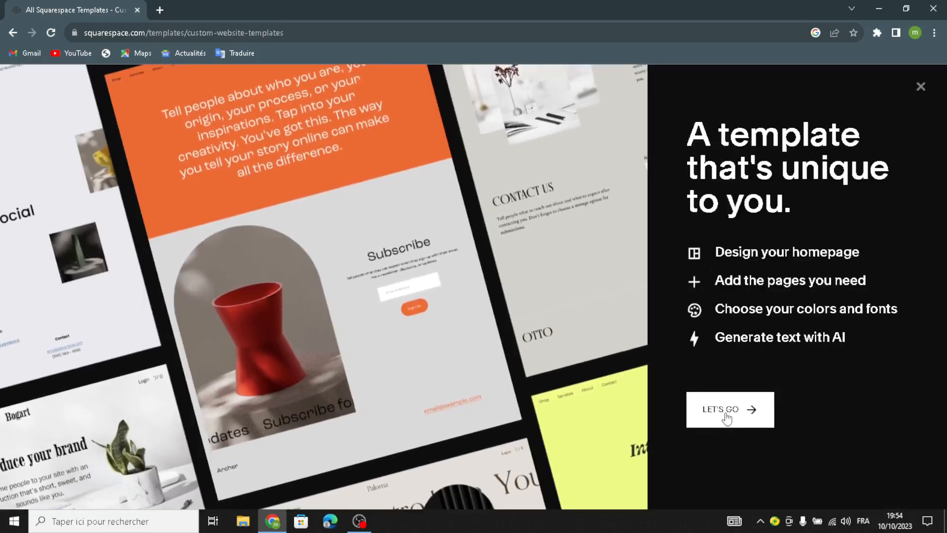
{"action": "left_click", "coordinate": [724, 414]}
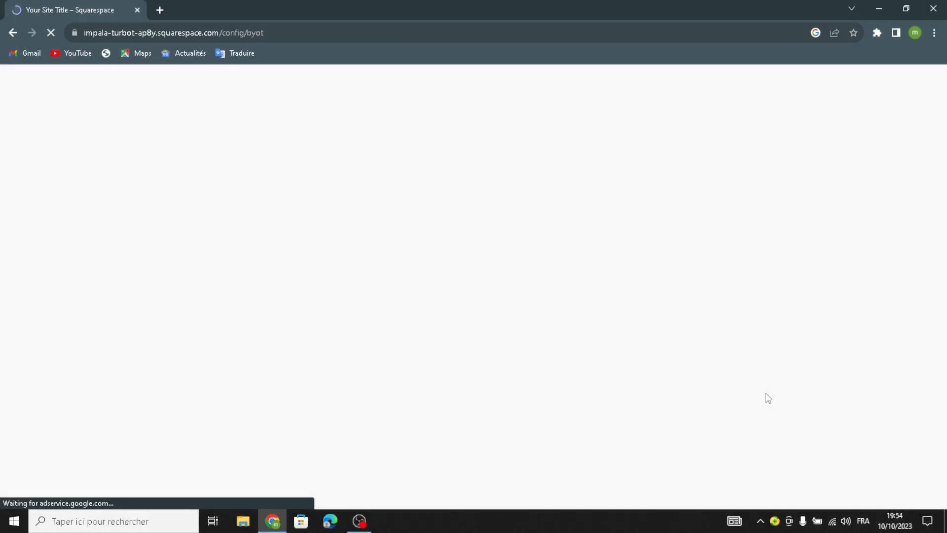
Step: Name the site SciEduTech and continue to the homepage setup
{"action": "left_click", "coordinate": [701, 232]}
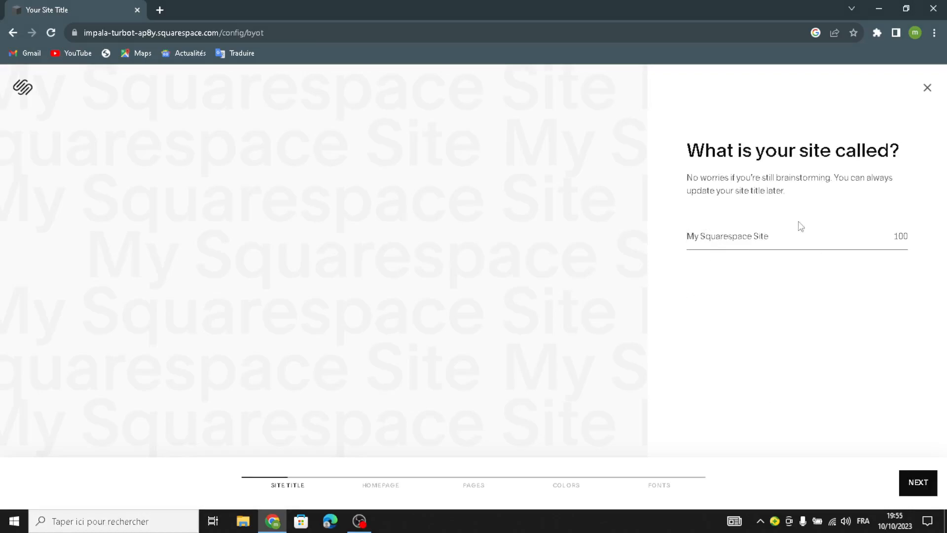
{"action": "type", "text": "SciEduTech"}
{"action": "left_click", "coordinate": [932, 491]}
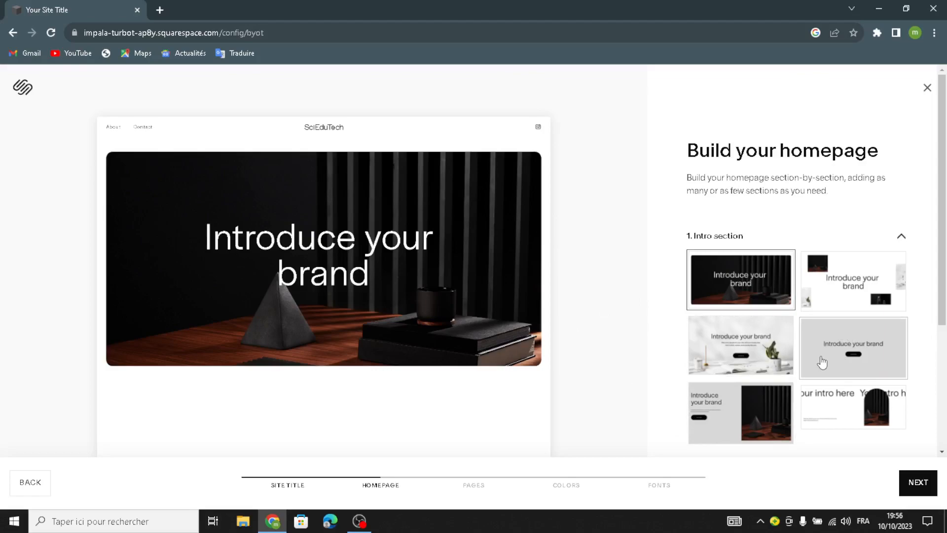
Step: Choose the plain grey intro with a button, the arched Shop our product layout and the Basic/Advanced Service layout for the homepage
{"action": "scroll", "coordinate": [839, 348], "scroll_direction": "down", "scroll_amount": 1}
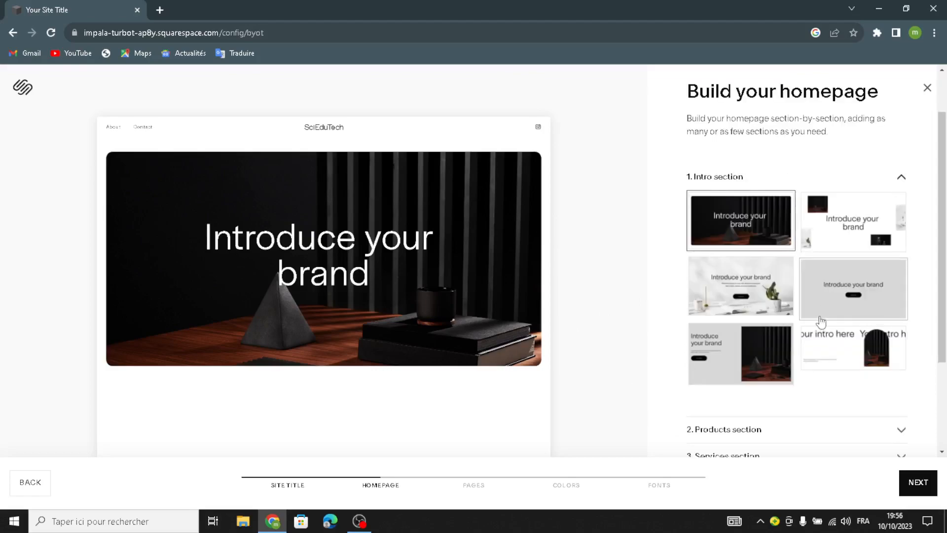
{"action": "left_click", "coordinate": [853, 289]}
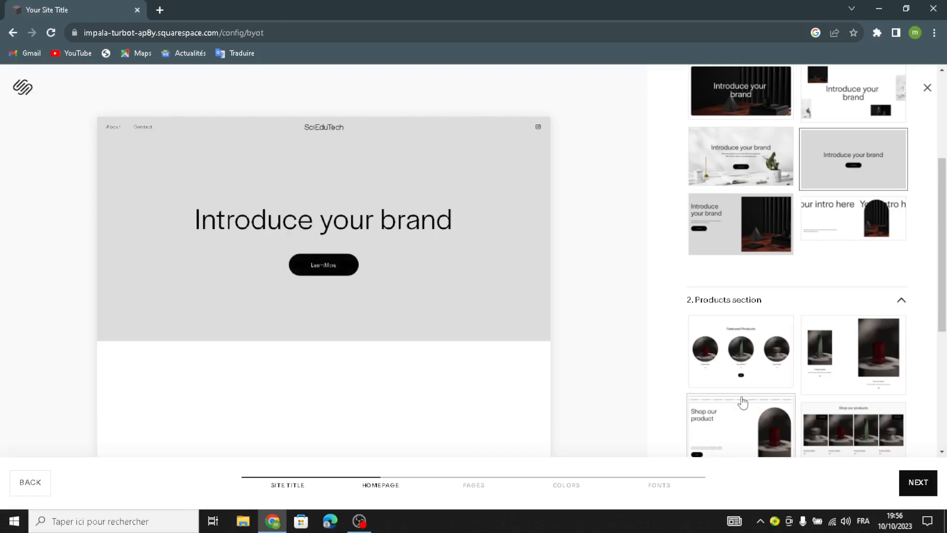
{"action": "left_click", "coordinate": [732, 415]}
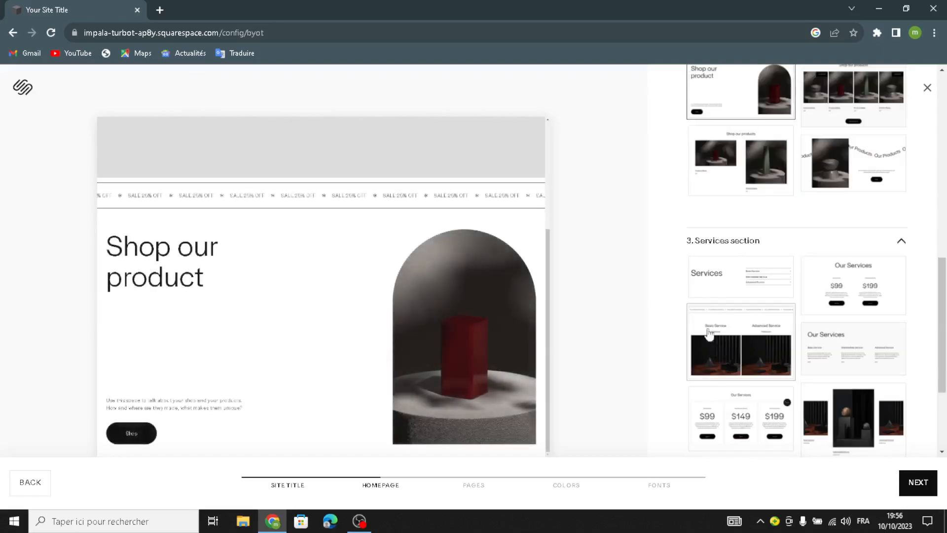
{"action": "left_click", "coordinate": [720, 282]}
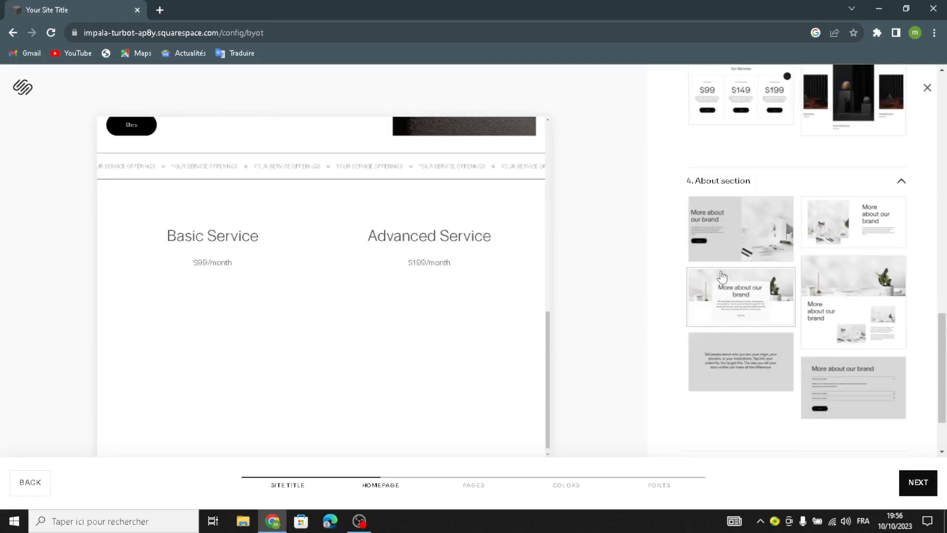
Step: Add the text-only about section, the plain Follow us on social section and the Contact Us form with the green vase image, keeping the default footer
{"action": "left_click", "coordinate": [725, 370]}
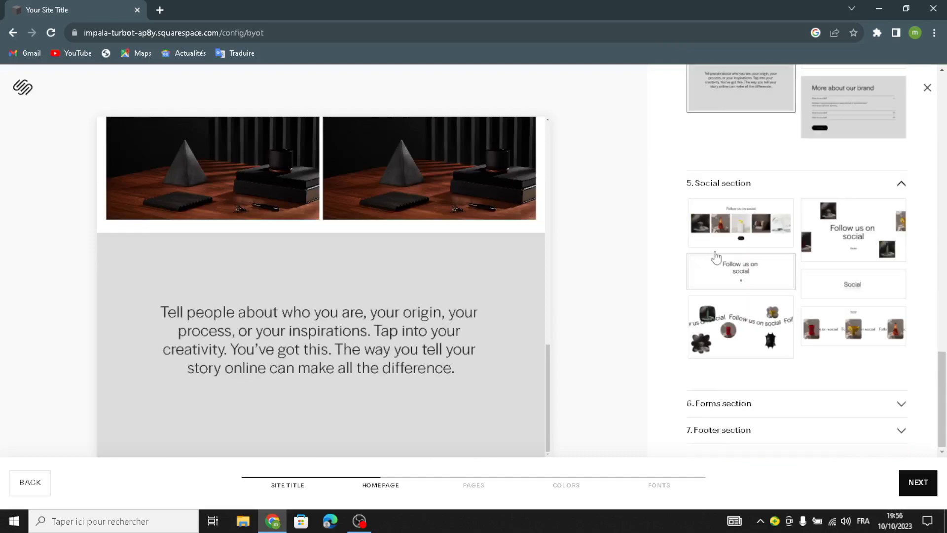
{"action": "left_click", "coordinate": [711, 266]}
{"action": "left_click", "coordinate": [751, 345]}
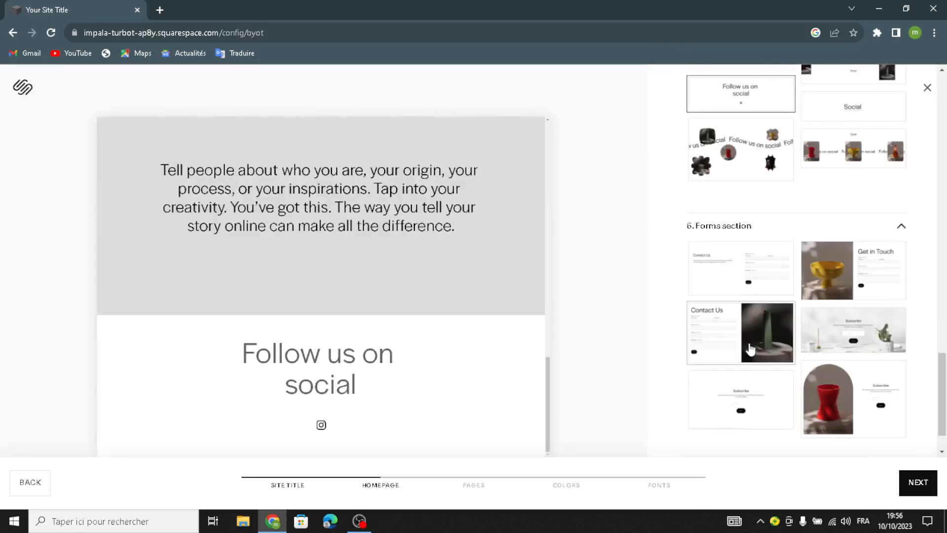
{"action": "left_click", "coordinate": [755, 334]}
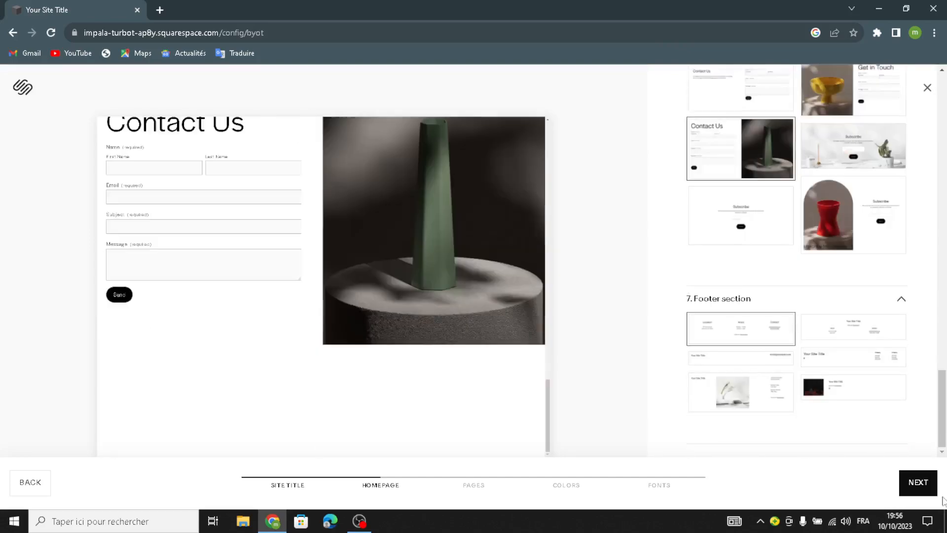
{"action": "left_click", "coordinate": [915, 492]}
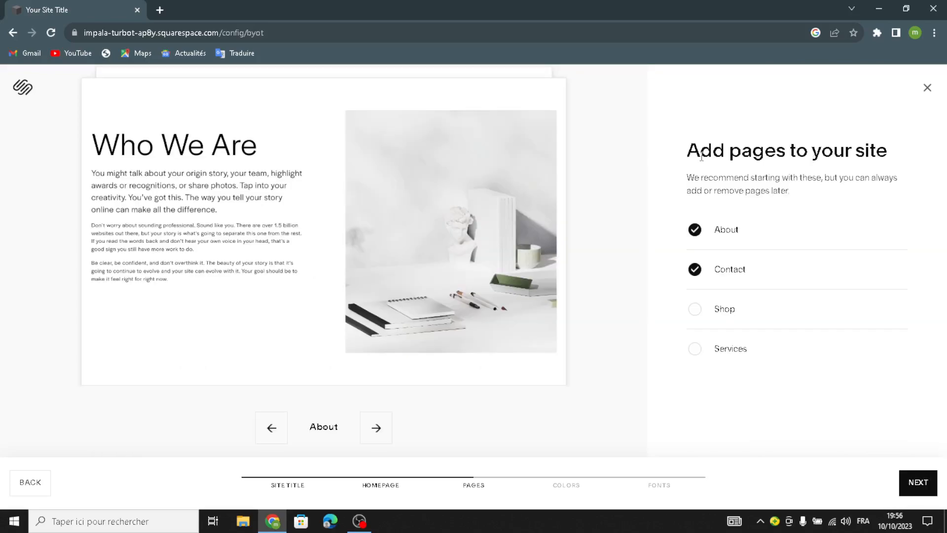
Step: Add a Shop page to the site and apply the Neutral palette of off-white, tan and dark purple
{"action": "left_click", "coordinate": [696, 311]}
{"action": "left_click", "coordinate": [910, 485]}
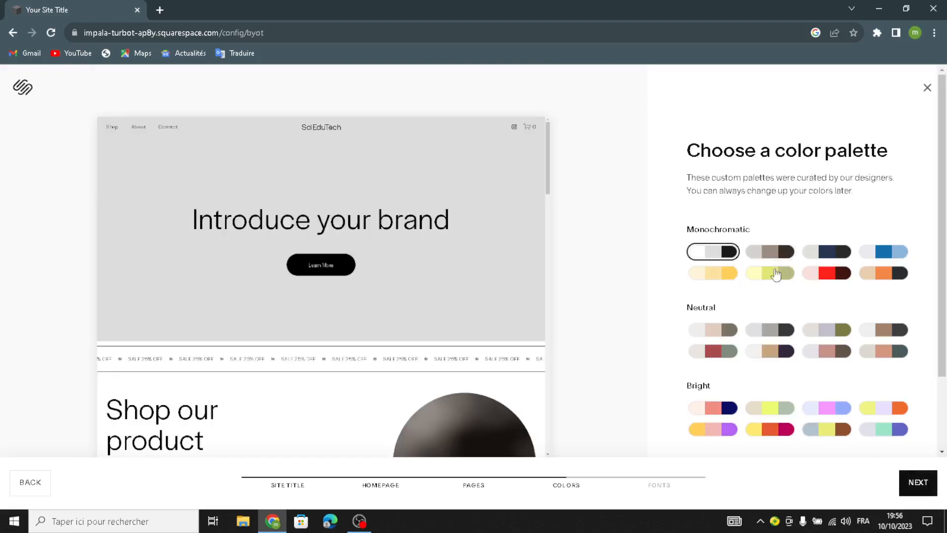
{"action": "left_click", "coordinate": [769, 351]}
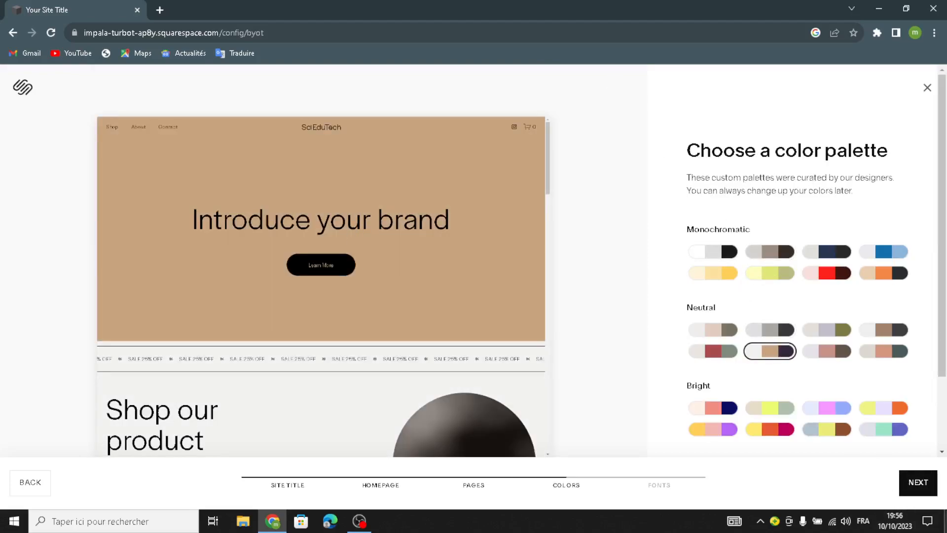
{"action": "left_click", "coordinate": [922, 484]}
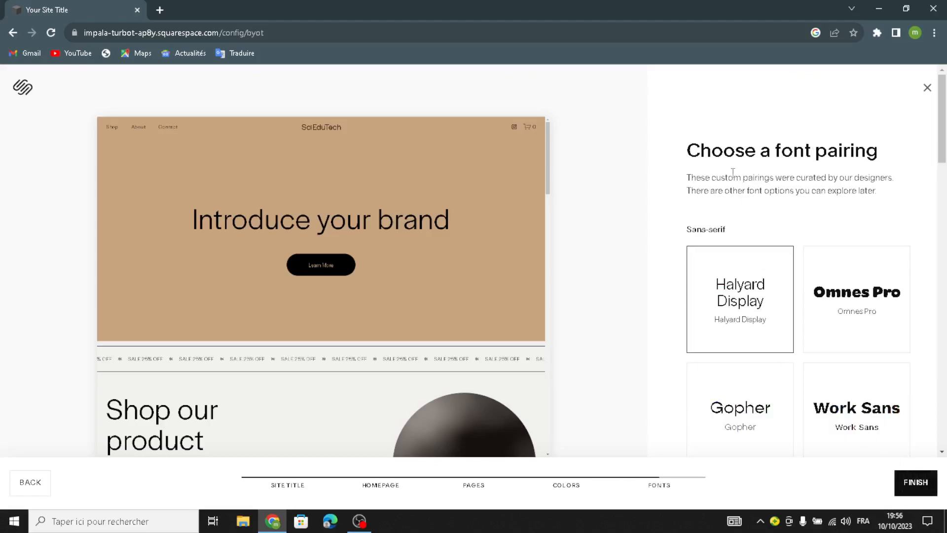
Step: Apply the Omnes Pro font pairing, finish the template and skip the Squarespace AI text personalization
{"action": "left_click", "coordinate": [865, 349]}
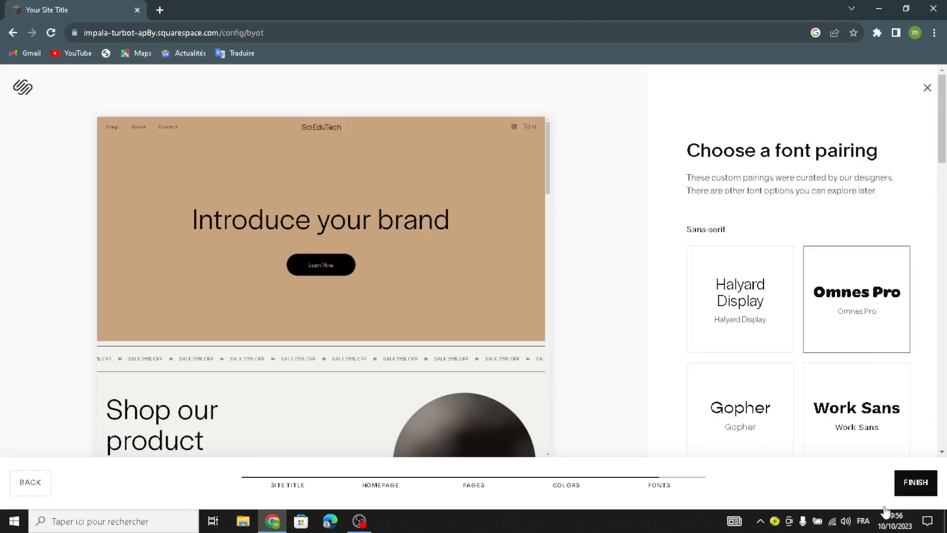
{"action": "left_click", "coordinate": [907, 483]}
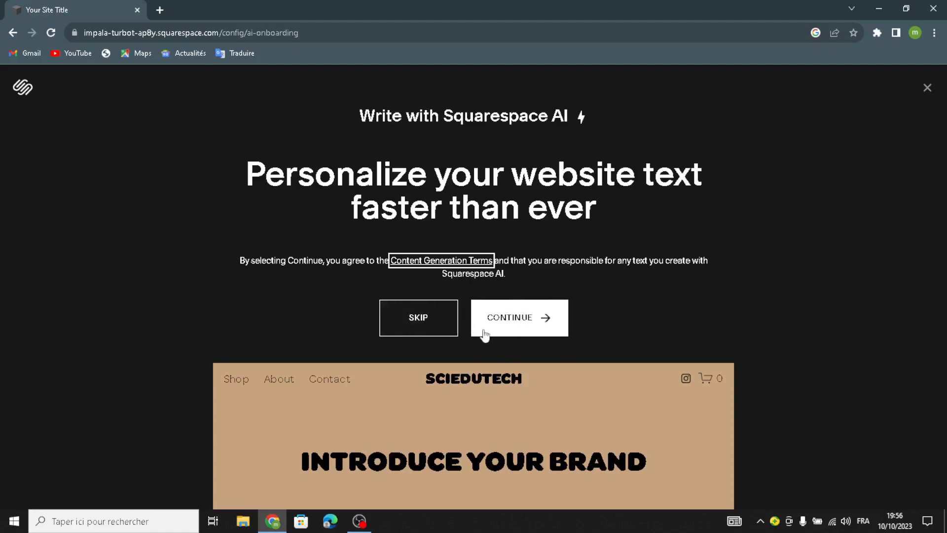
{"action": "left_click", "coordinate": [444, 320]}
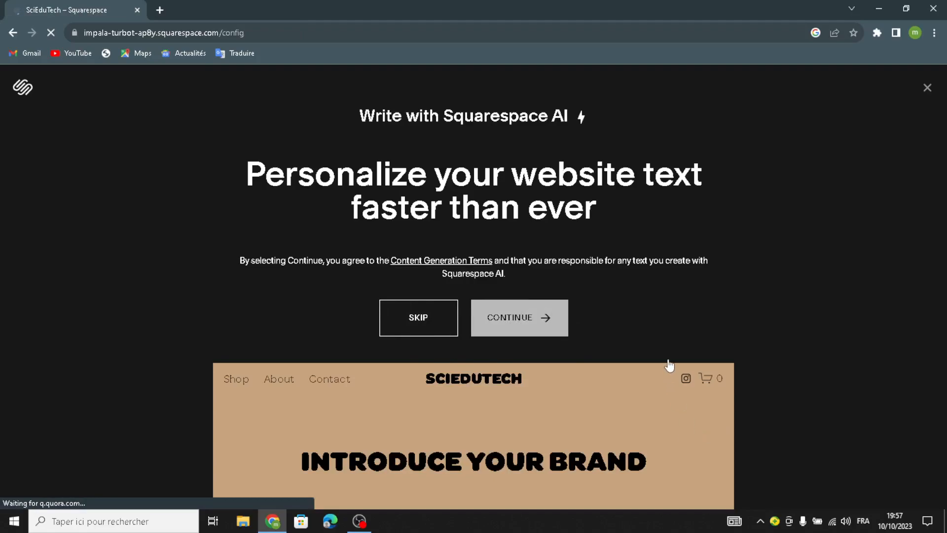
{"action": "left_click", "coordinate": [485, 334]}
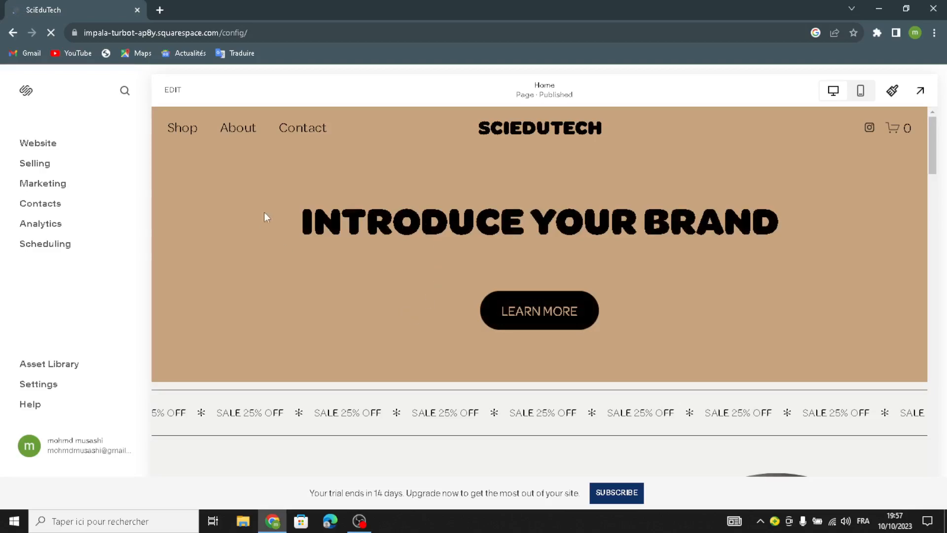
Step: Edit the home page and replace the intro heading with "WELCOME TO OUR SITE FOR SCIENCE AND EDUCATIONAL TOYS"
{"action": "left_click", "coordinate": [174, 88]}
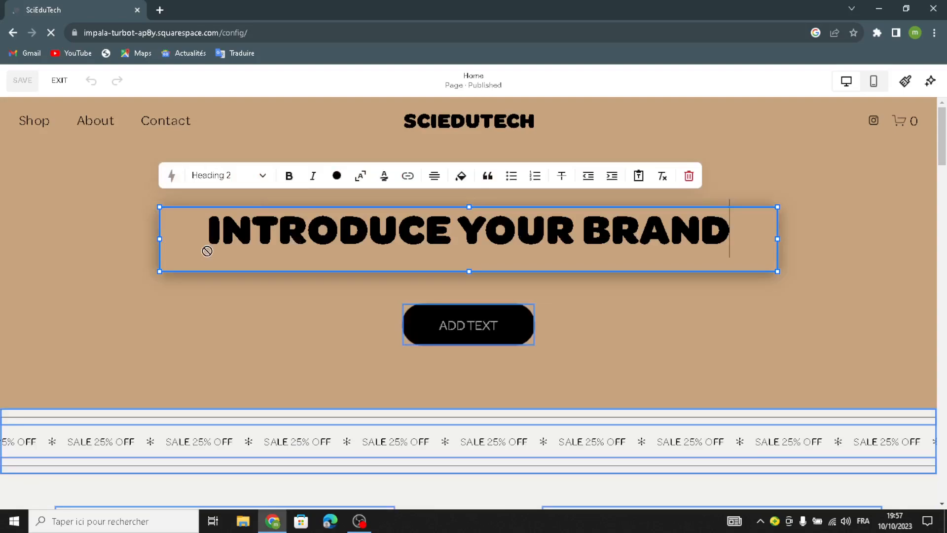
{"action": "left_click_drag", "start_coordinate": [442, 212], "coordinate": [157, 253]}
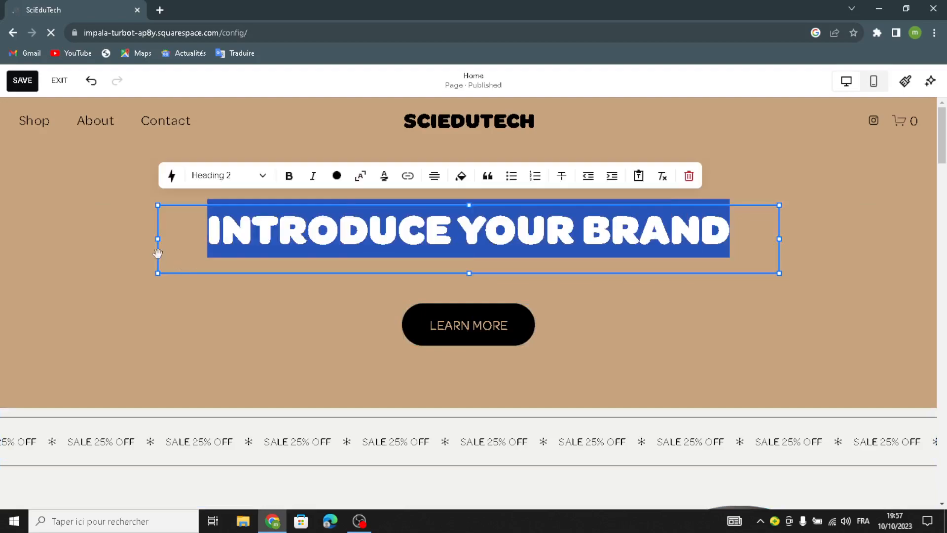
{"action": "type", "text": "WELCOME"}
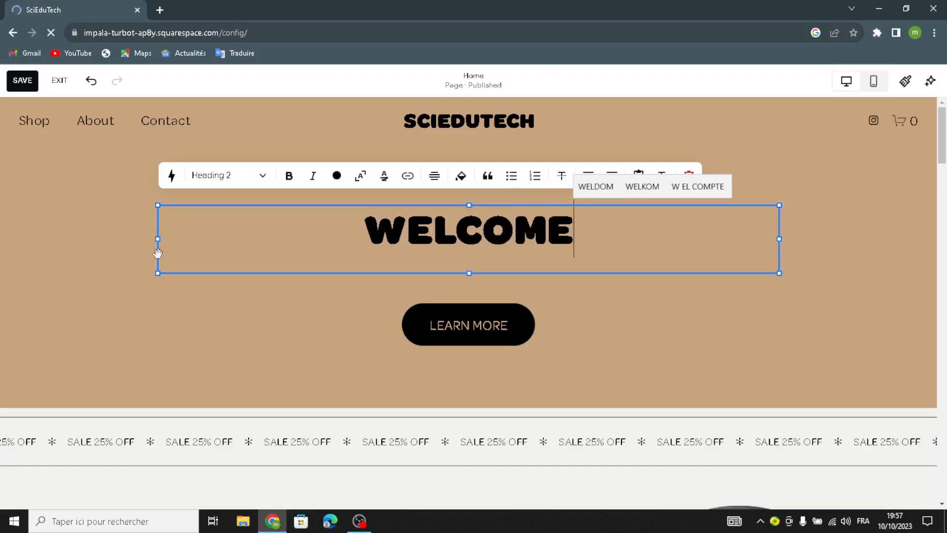
{"action": "type", "text": " TP"}
{"action": "key", "text": "BackSpace"}
{"action": "type", "text": "O OUR"}
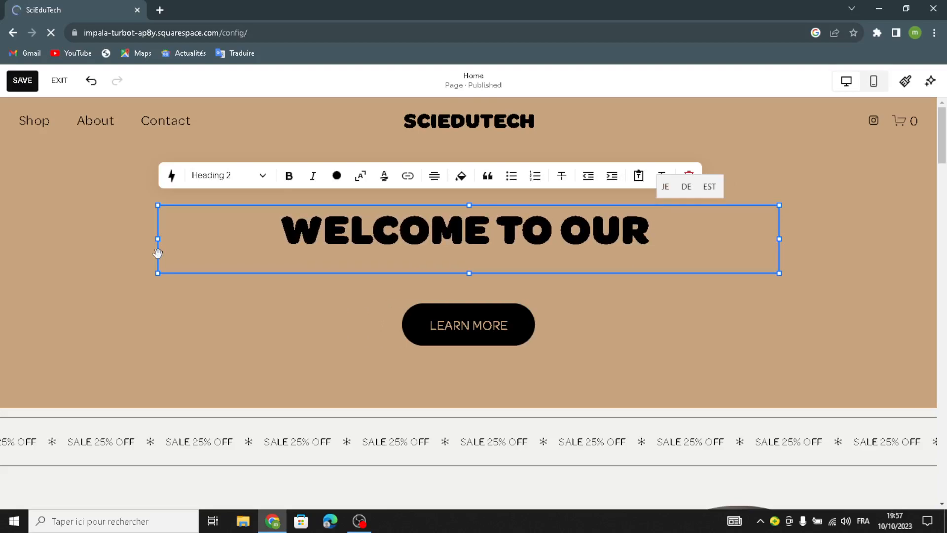
{"action": "type", "text": "SITE FO"}
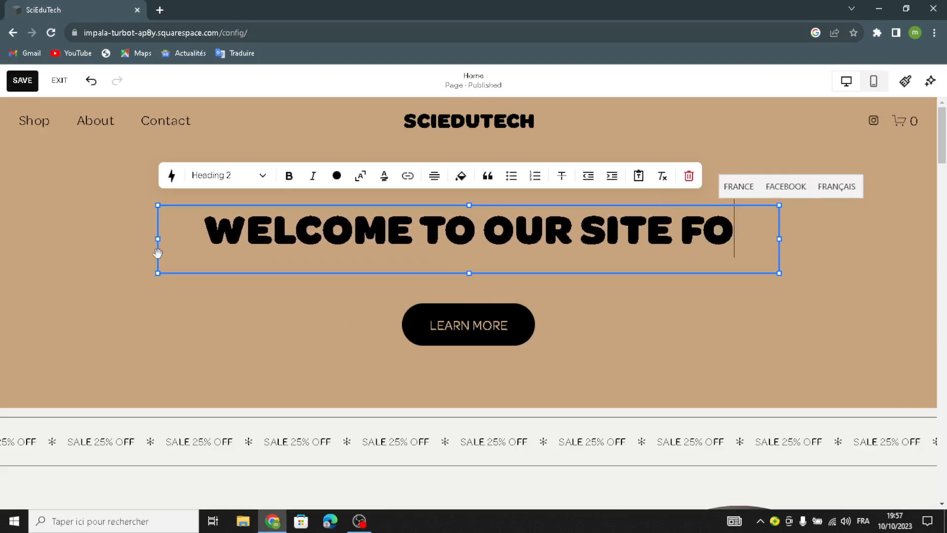
{"action": "type", "text": "R SCIE"}
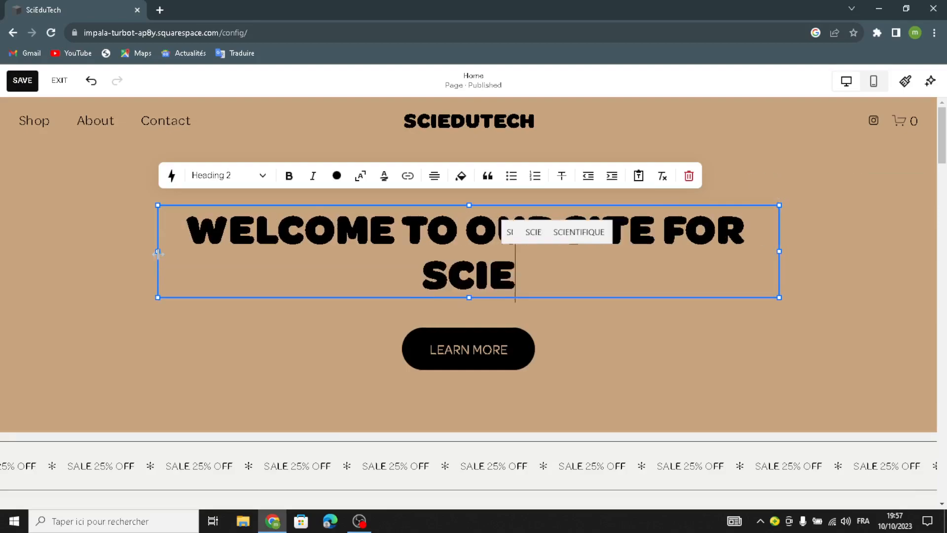
{"action": "type", "text": "NCE "}
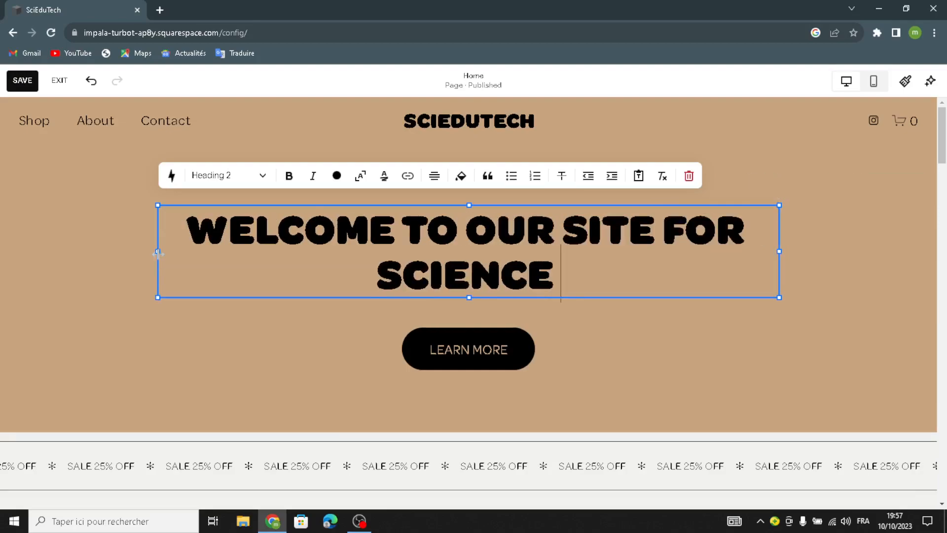
{"action": "type", "text": "AND EDU"}
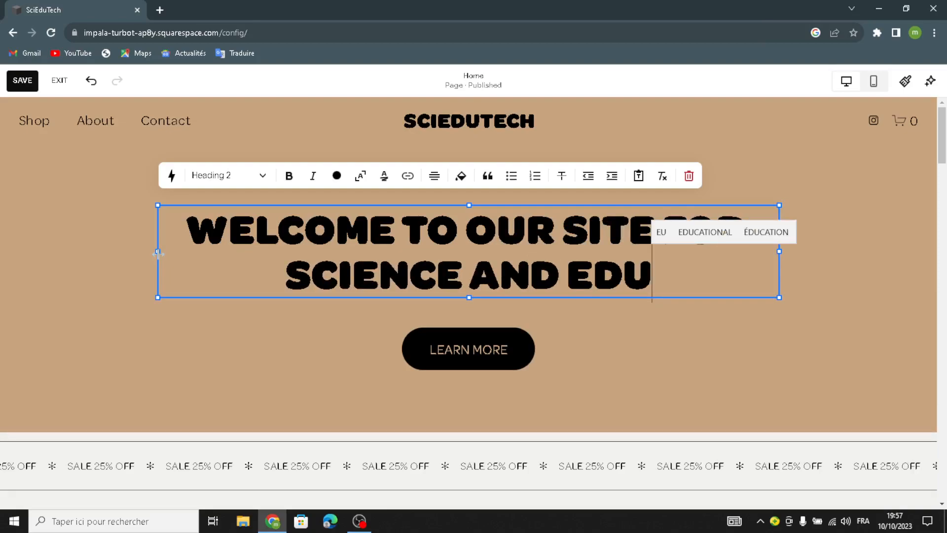
{"action": "type", "text": "CATIONAL TOU"}
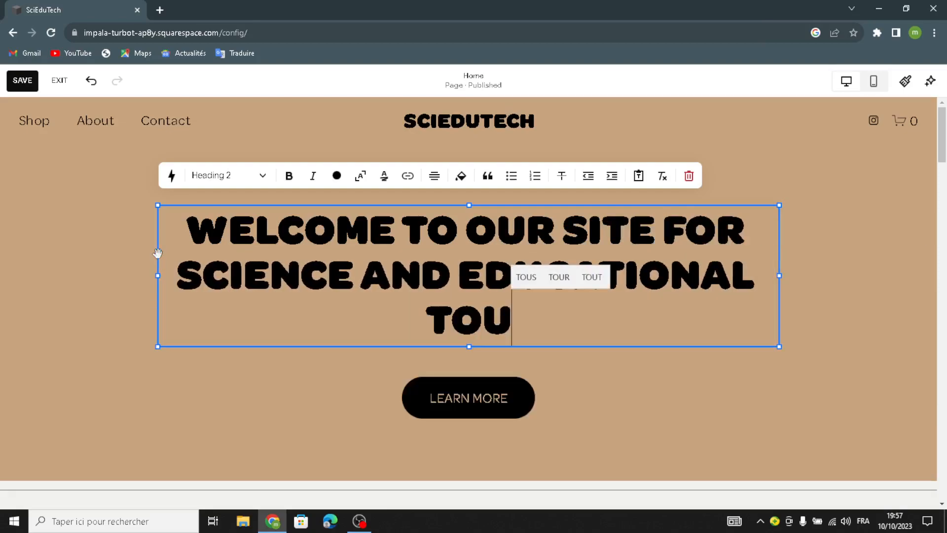
{"action": "key", "text": "BackSpace"}
{"action": "type", "text": "YS"}
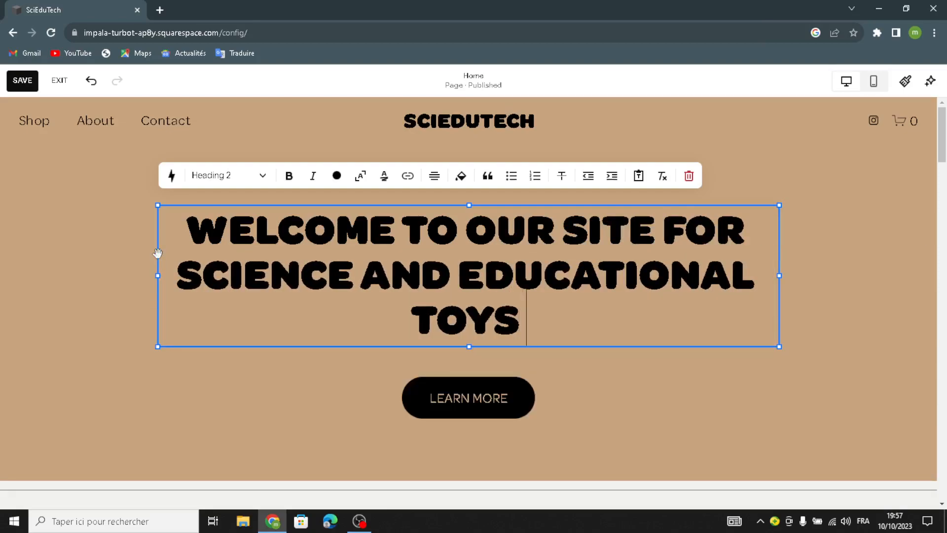
{"action": "key", "text": "Return"}
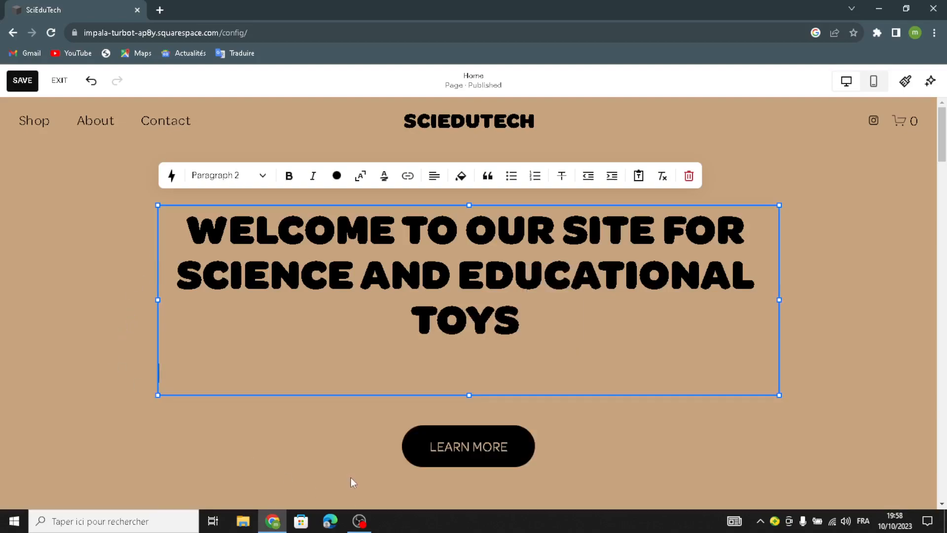
{"action": "key", "text": "BackSpace"}
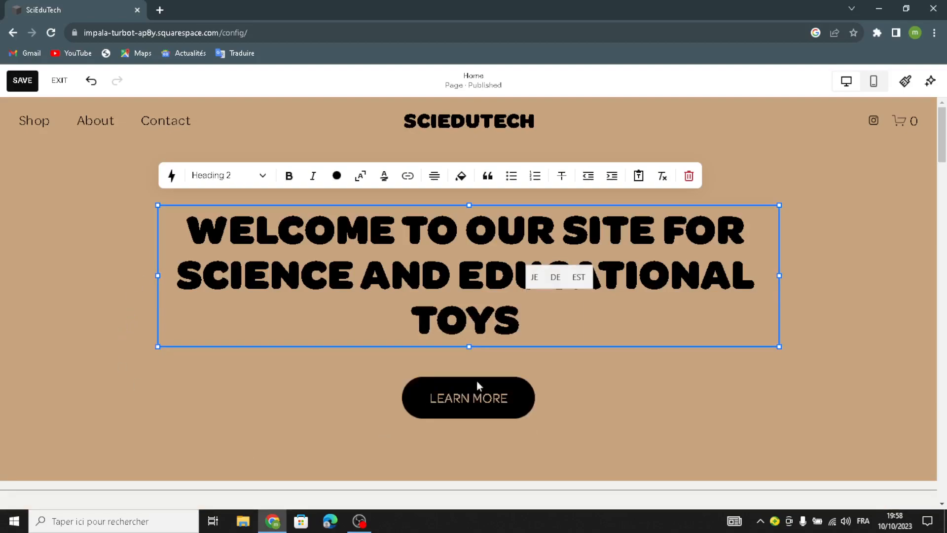
Step: Change the intro button's text to "shop now"
{"action": "left_click", "coordinate": [428, 417]}
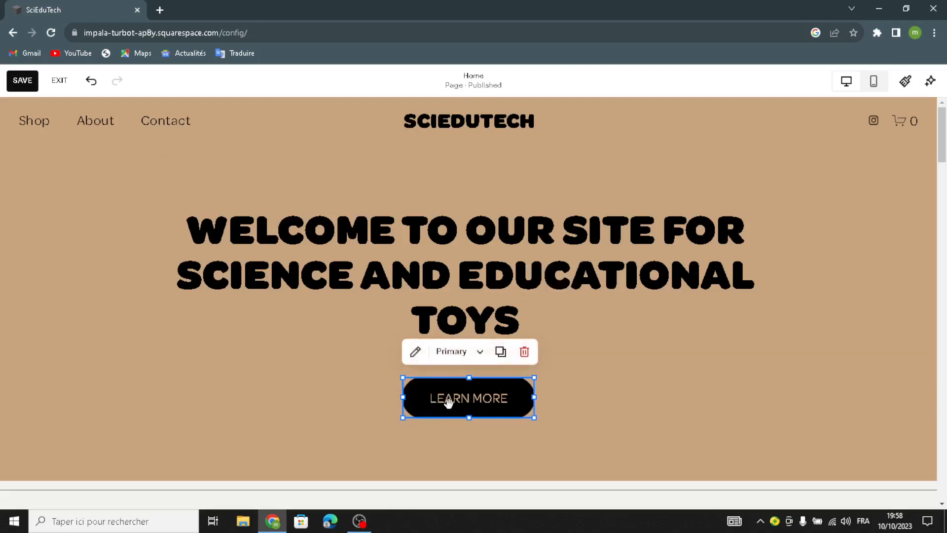
{"action": "left_click", "coordinate": [417, 354]}
{"action": "left_click_drag", "start_coordinate": [623, 285], "coordinate": [558, 288]}
{"action": "type", "text": "sh"}
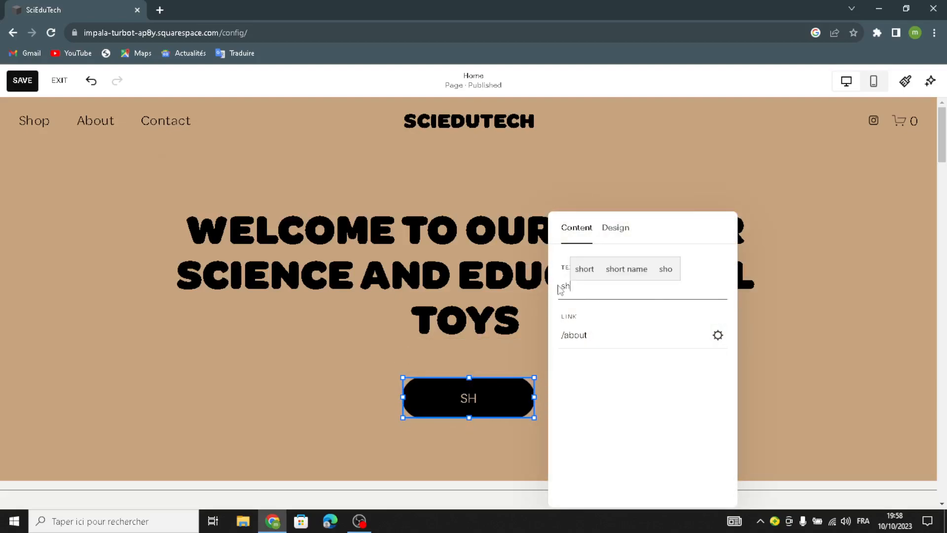
{"action": "key", "text": "BackSpace"}
{"action": "key", "text": "BackSpace"}
{"action": "type", "text": "shop now"}
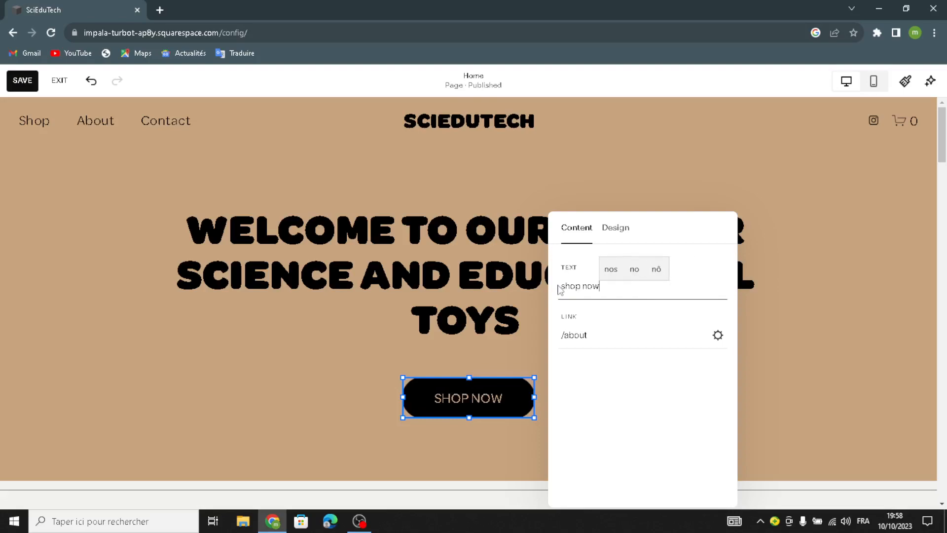
{"action": "left_click", "coordinate": [323, 344]}
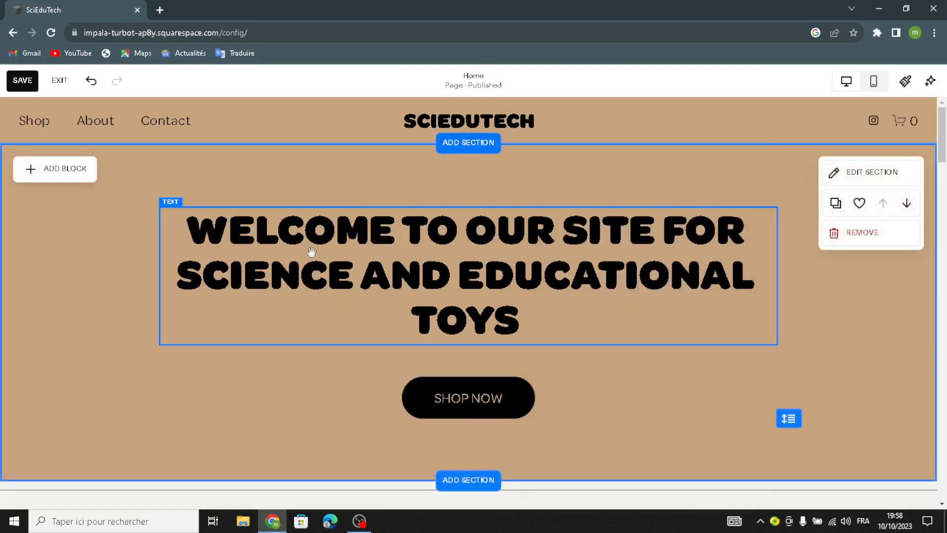
{"action": "left_click", "coordinate": [385, 280]}
{"action": "left_click", "coordinate": [171, 180]}
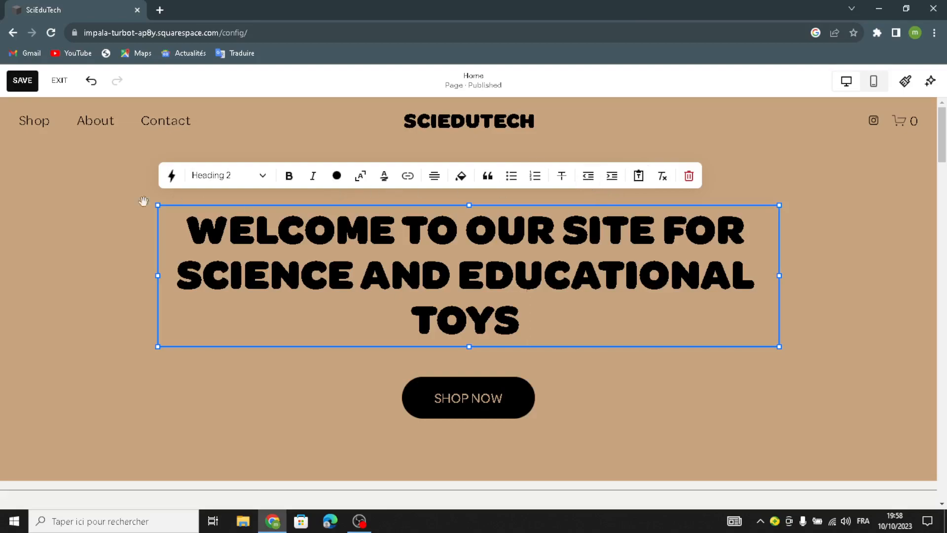
{"action": "left_click", "coordinate": [171, 177]}
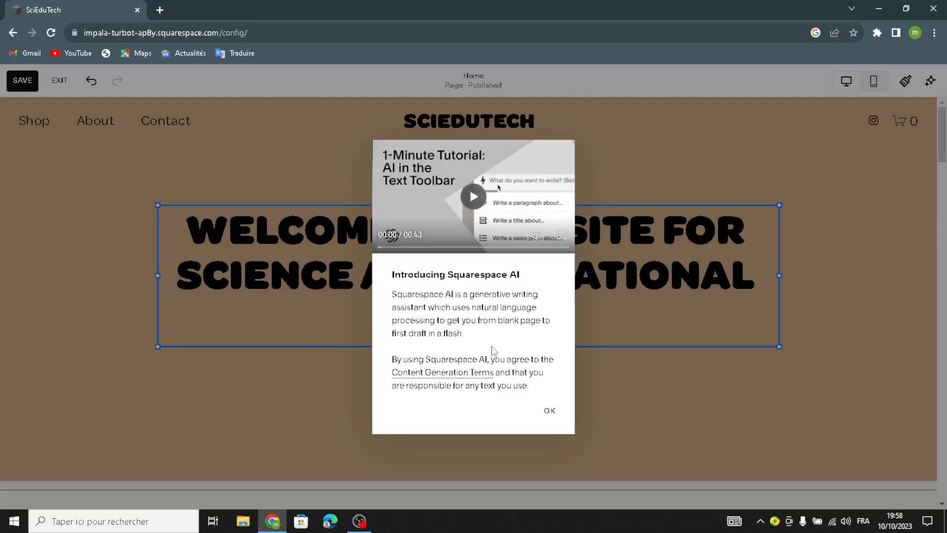
{"action": "left_click", "coordinate": [551, 412]}
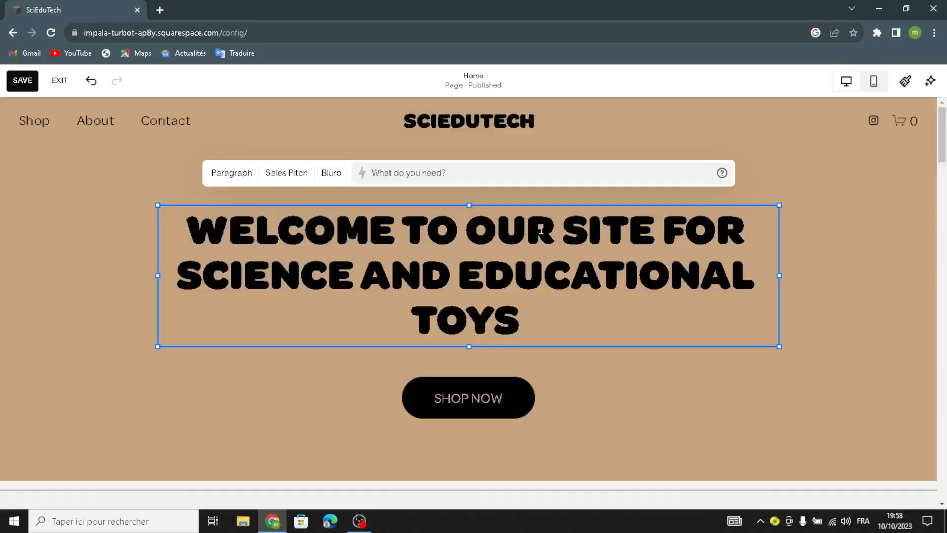
{"action": "left_click", "coordinate": [812, 191]}
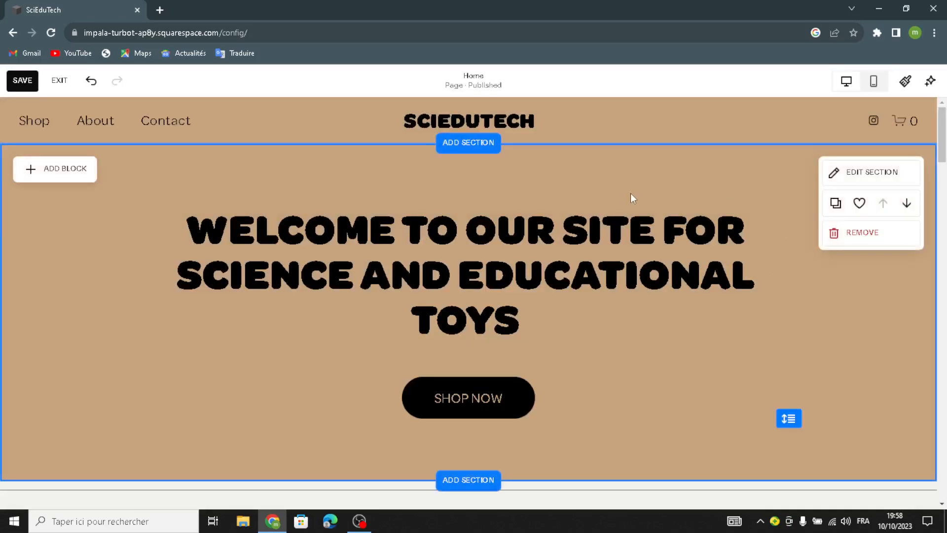
Step: Customize the intro section's grid gaps to 13 horizontally and 15 vertically
{"action": "left_click", "coordinate": [872, 173]}
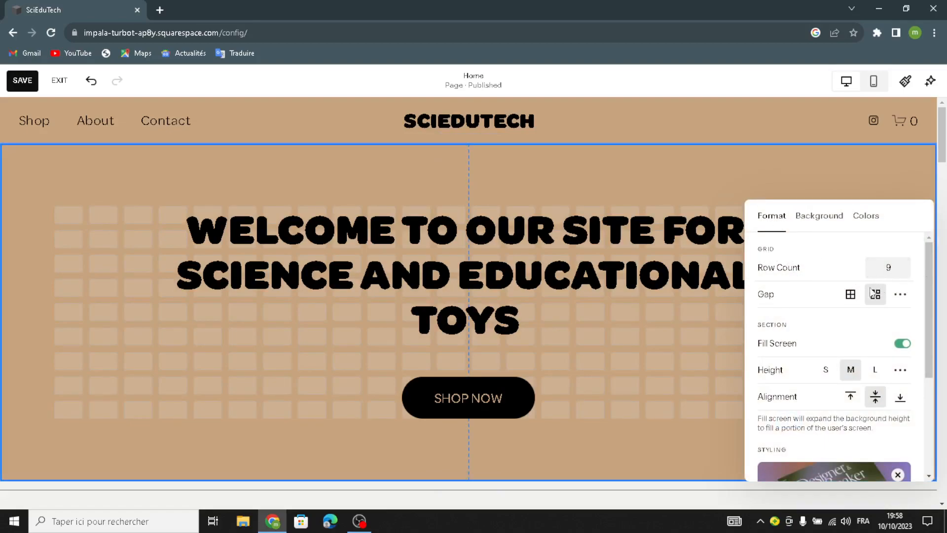
{"action": "left_click", "coordinate": [900, 294]}
{"action": "left_click_drag", "start_coordinate": [801, 322], "coordinate": [811, 348]}
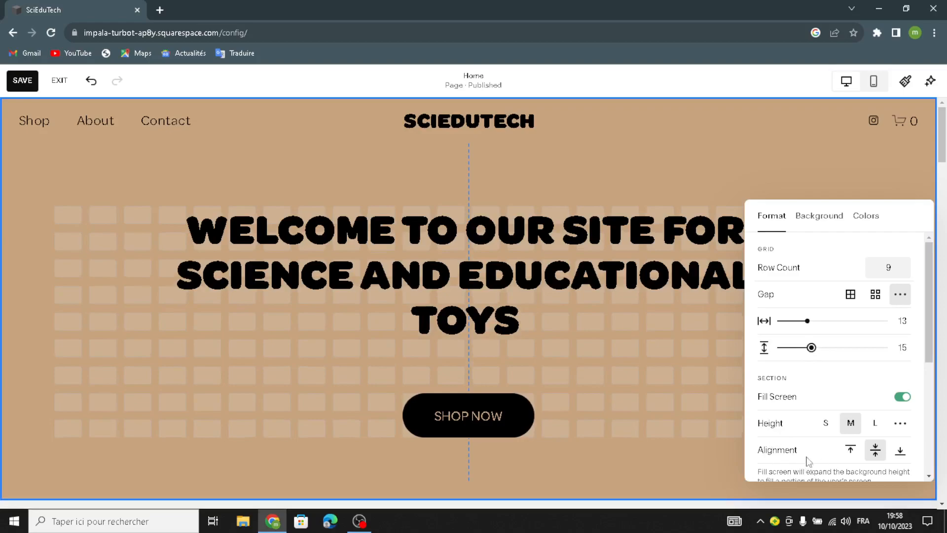
{"action": "scroll", "coordinate": [807, 461], "scroll_direction": "down", "scroll_amount": 5}
{"action": "scroll", "coordinate": [806, 459], "scroll_direction": "up", "scroll_amount": 4}
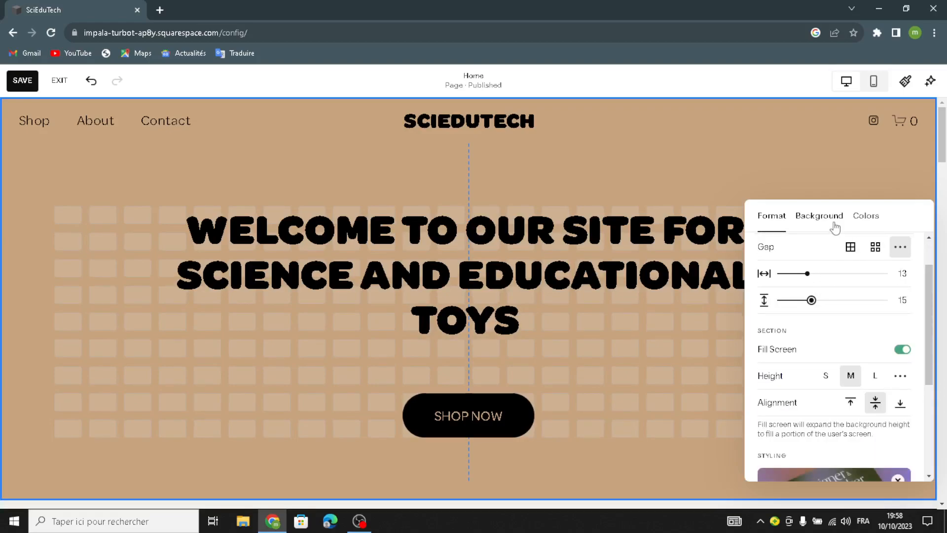
Step: Review the intro section's art backgrounds, switch the background type to image and remove the placeholder mountain picture
{"action": "left_click", "coordinate": [819, 216]}
{"action": "scroll", "coordinate": [665, 197], "scroll_direction": "down", "scroll_amount": 5}
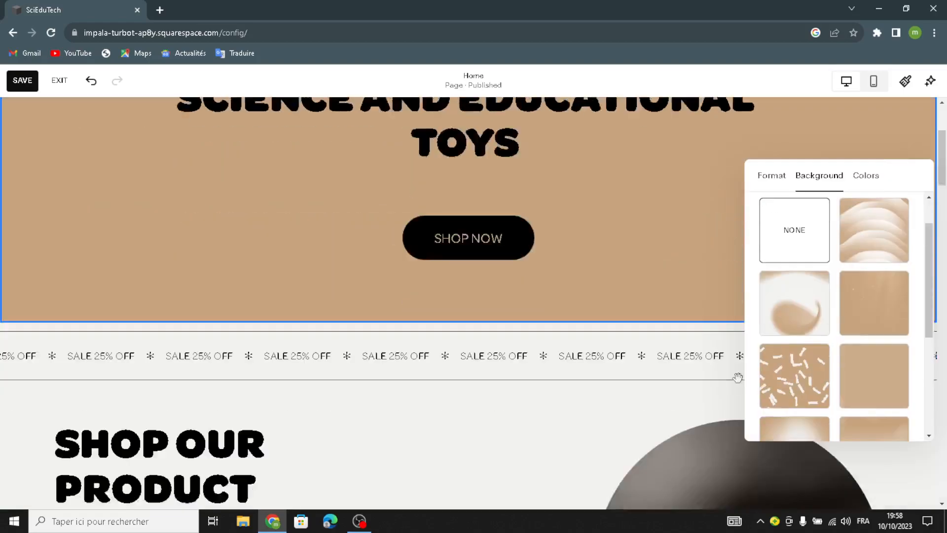
{"action": "scroll", "coordinate": [665, 198], "scroll_direction": "up", "scroll_amount": 5}
{"action": "scroll", "coordinate": [829, 300], "scroll_direction": "down", "scroll_amount": 2}
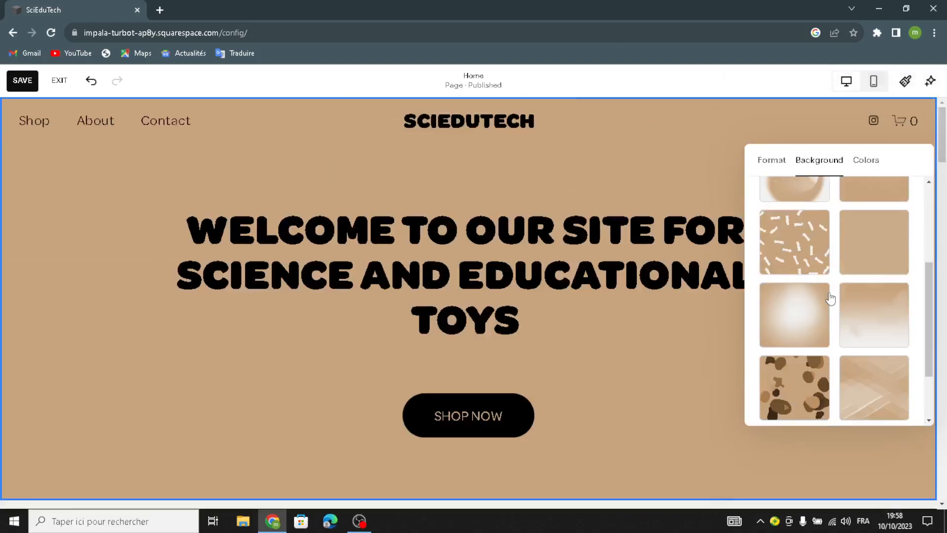
{"action": "scroll", "coordinate": [809, 267], "scroll_direction": "up", "scroll_amount": 3}
{"action": "left_click", "coordinate": [782, 203]}
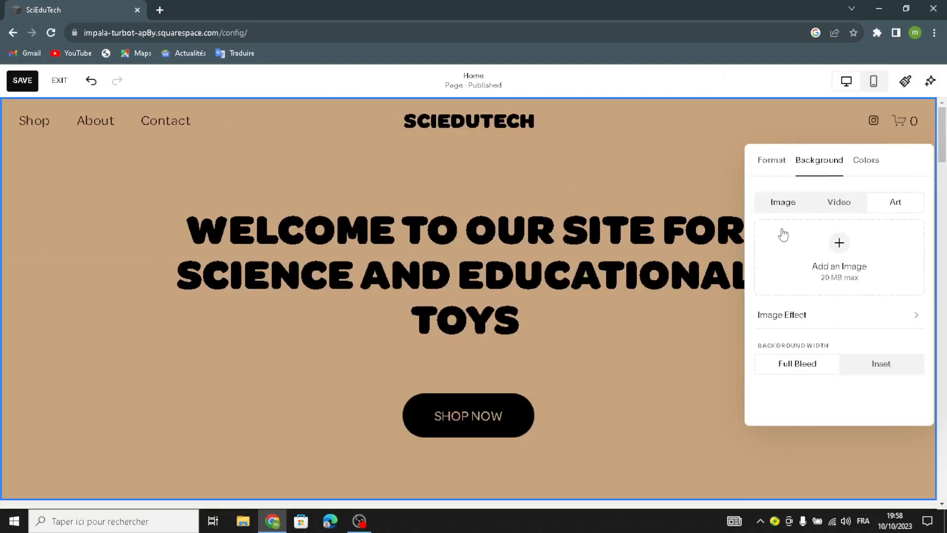
{"action": "left_click", "coordinate": [851, 267]}
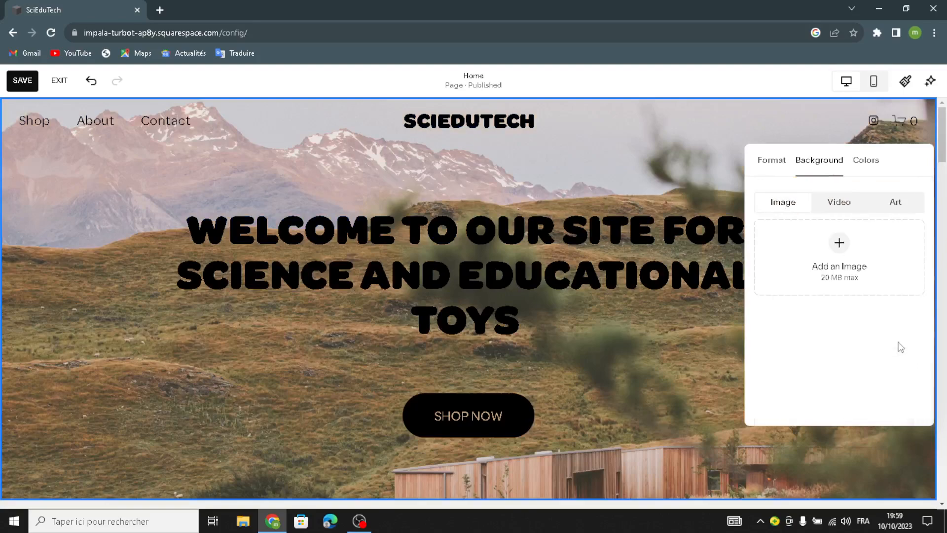
{"action": "left_click", "coordinate": [901, 340]}
Step: Search the free stock images for "science and educational toys" to use as the intro section's background
{"action": "left_click", "coordinate": [839, 245]}
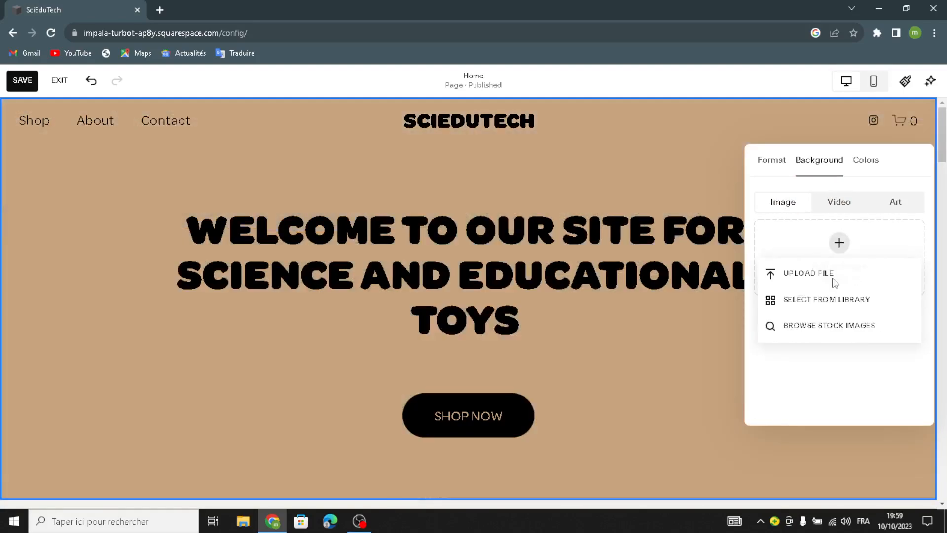
{"action": "left_click", "coordinate": [796, 299]}
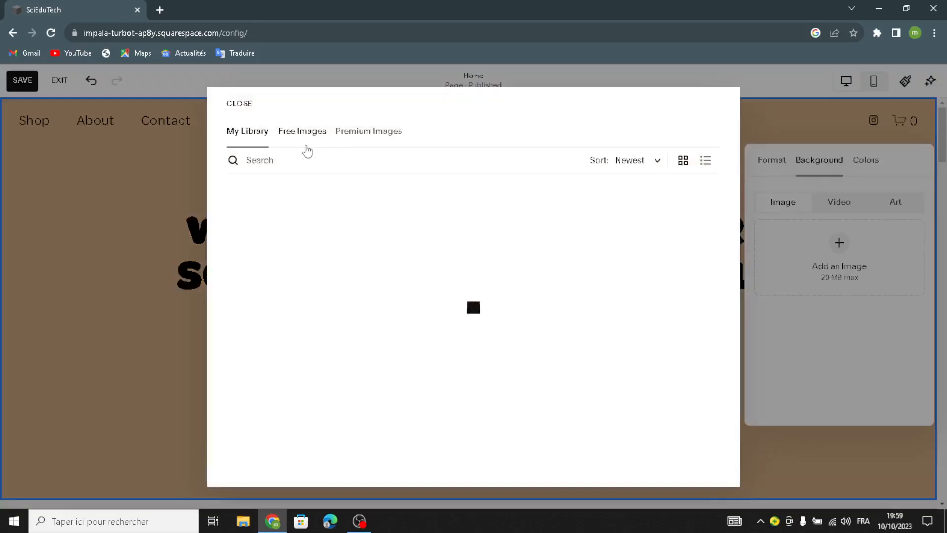
{"action": "left_click", "coordinate": [302, 140]}
{"action": "left_click", "coordinate": [306, 163]}
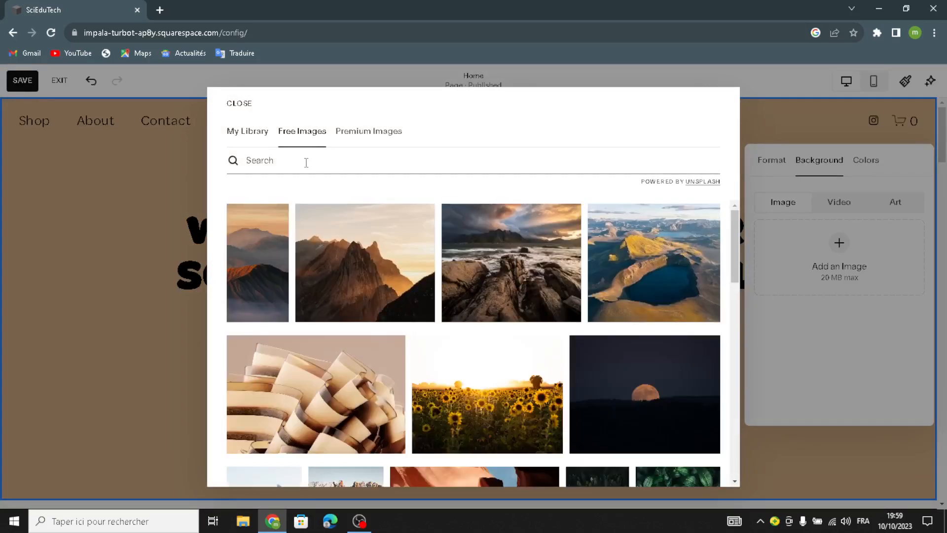
{"action": "type", "text": "scienc"}
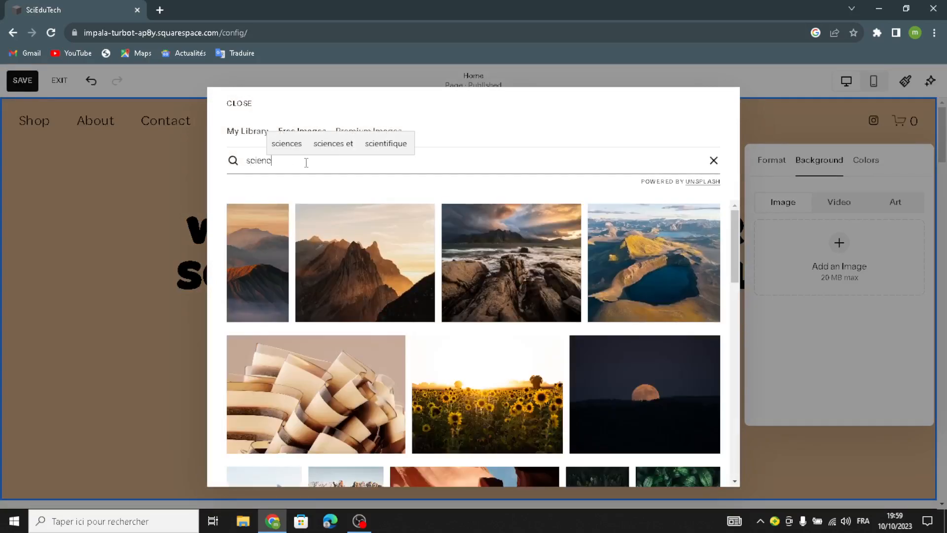
{"action": "type", "text": "e and edi"}
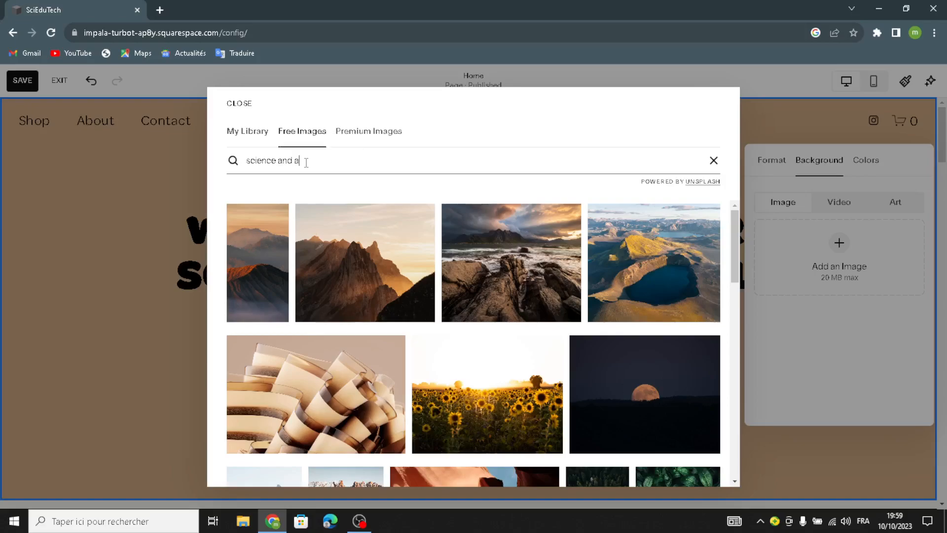
{"action": "key", "text": "BackSpace"}
{"action": "type", "text": "ucatio"}
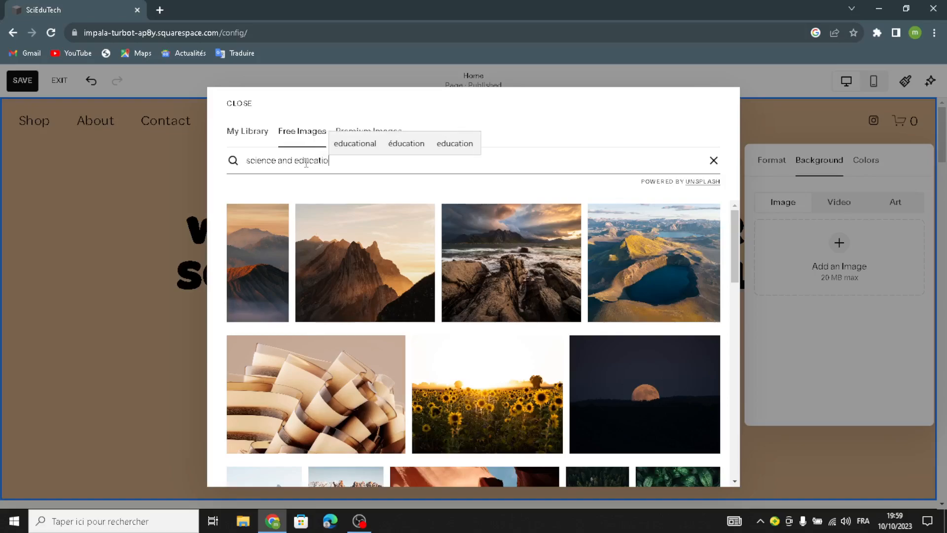
{"action": "type", "text": "nal toys"}
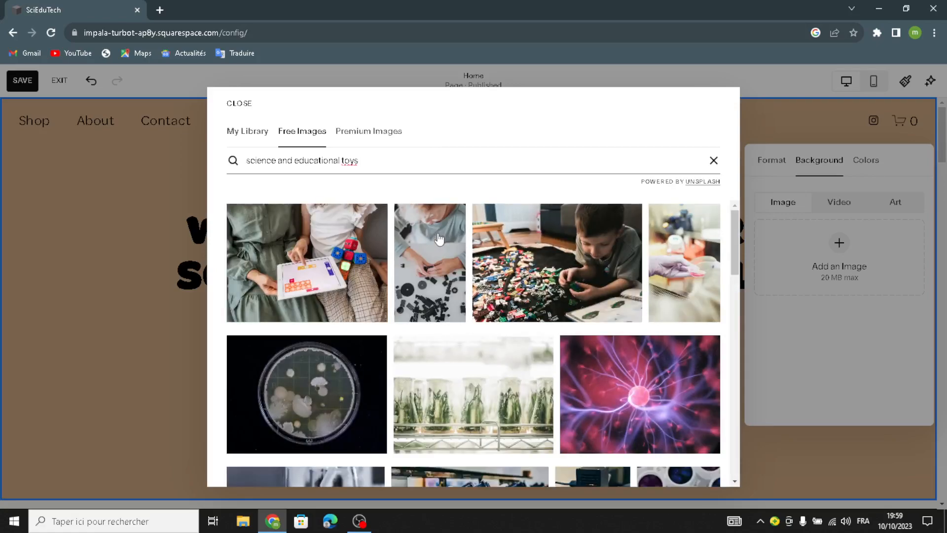
Step: Set the classroom photo with the human anatomy model as the intro section's background image and finish editing the section
{"action": "scroll", "coordinate": [413, 327], "scroll_direction": "down", "scroll_amount": 2}
{"action": "scroll", "coordinate": [561, 342], "scroll_direction": "down", "scroll_amount": 2}
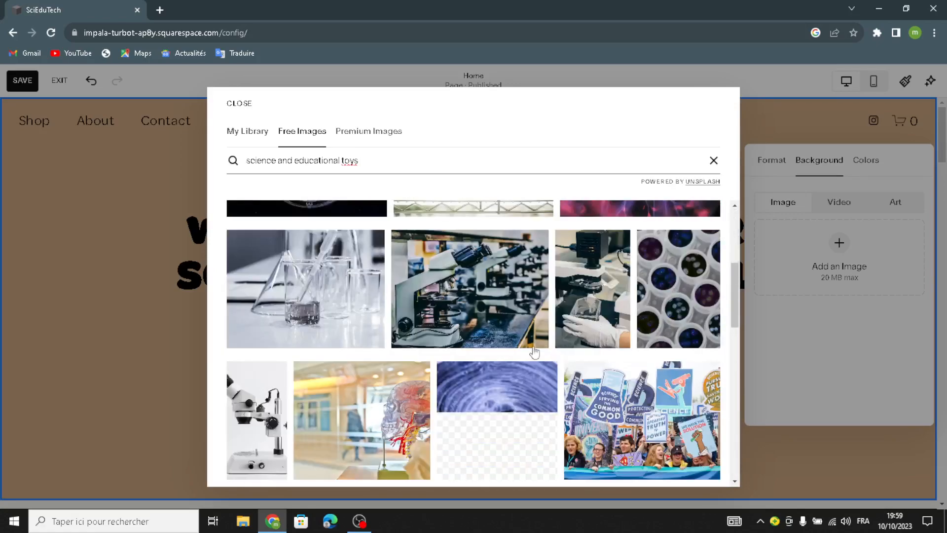
{"action": "scroll", "coordinate": [546, 365], "scroll_direction": "down", "scroll_amount": 4}
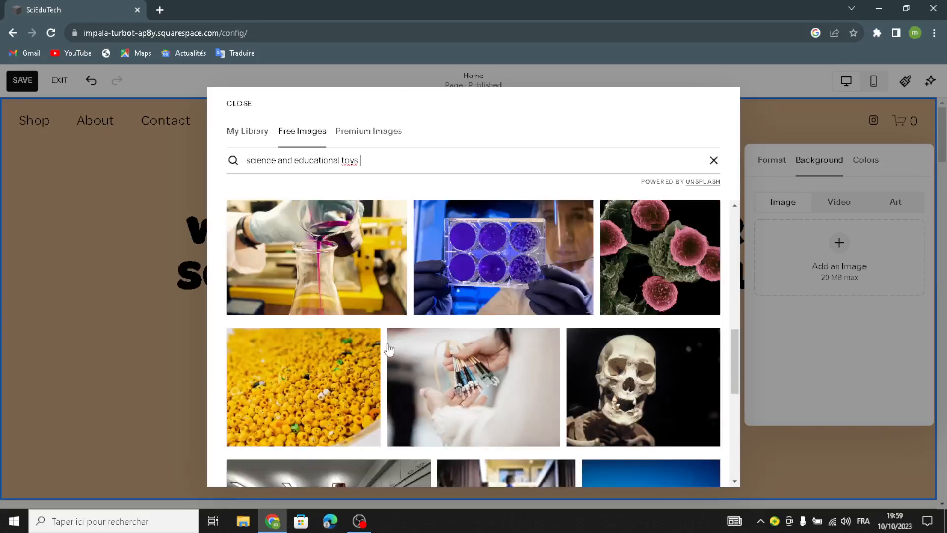
{"action": "scroll", "coordinate": [389, 349], "scroll_direction": "down", "scroll_amount": 2}
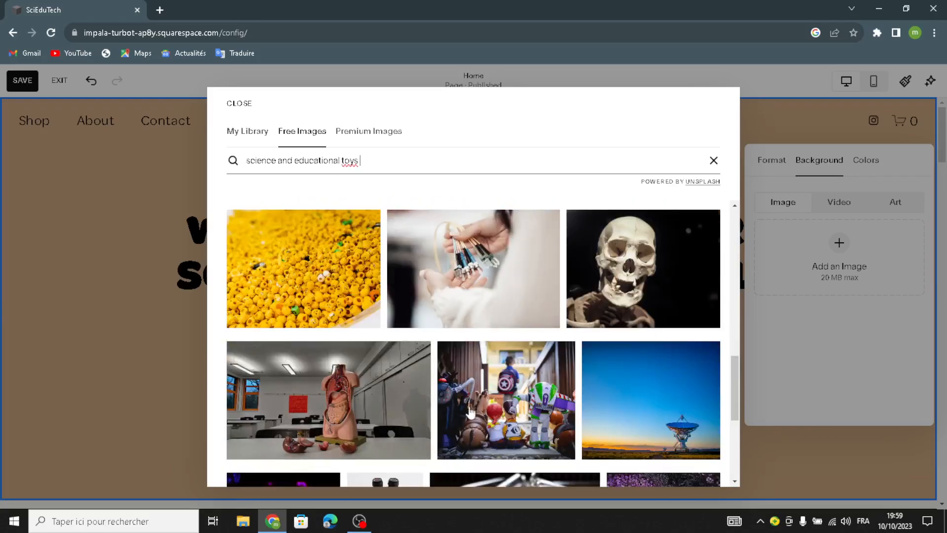
{"action": "left_click", "coordinate": [414, 407]}
{"action": "left_click", "coordinate": [632, 294]}
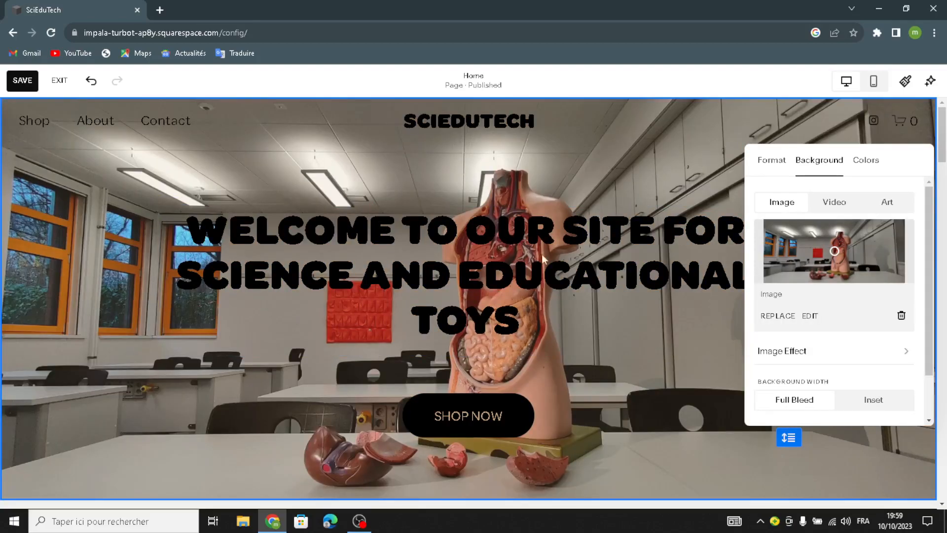
{"action": "left_click", "coordinate": [643, 375]}
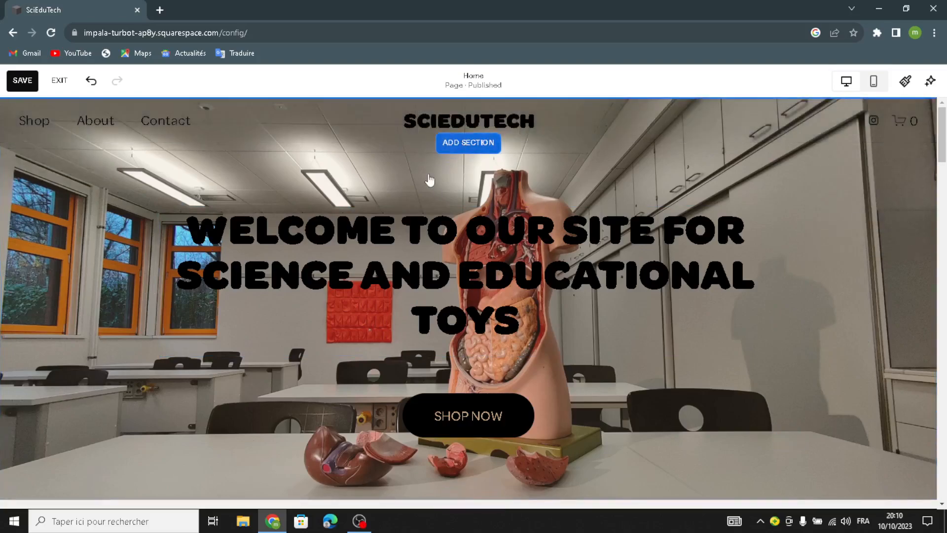
Step: Browse the section categories and templates available for the home page, and leave without adding one
{"action": "left_click", "coordinate": [468, 142]}
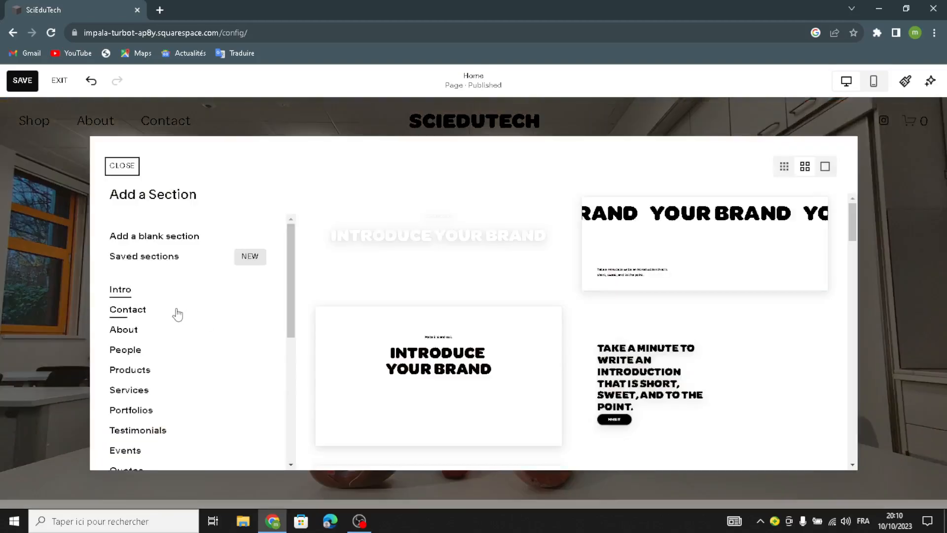
{"action": "scroll", "coordinate": [144, 329], "scroll_direction": "down", "scroll_amount": 3}
{"action": "scroll", "coordinate": [143, 330], "scroll_direction": "down", "scroll_amount": 4}
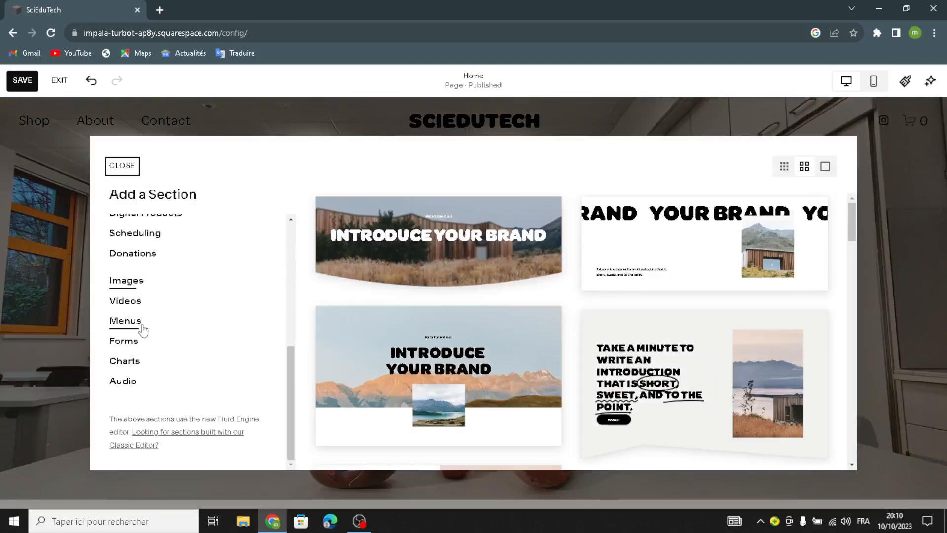
{"action": "left_click", "coordinate": [142, 328]}
{"action": "scroll", "coordinate": [191, 267], "scroll_direction": "up", "scroll_amount": 5}
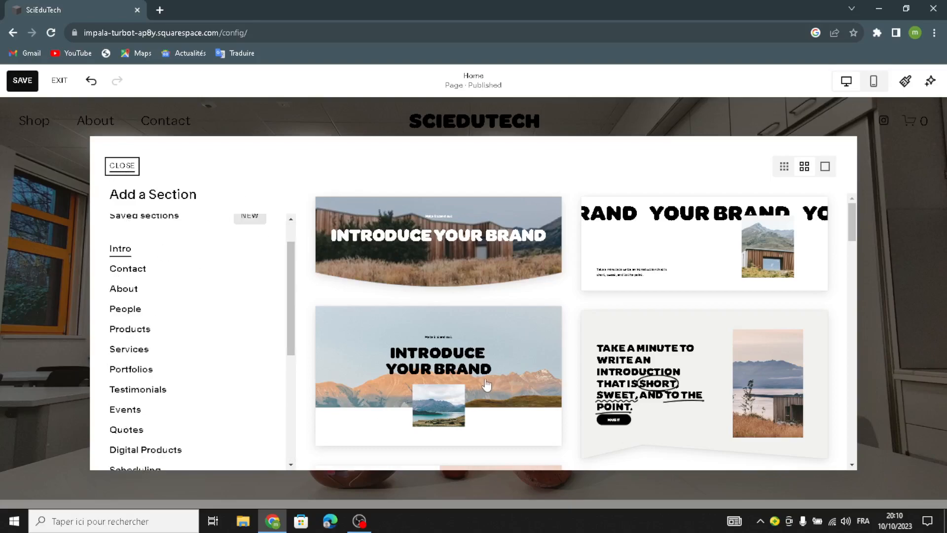
{"action": "key", "text": "Escape"}
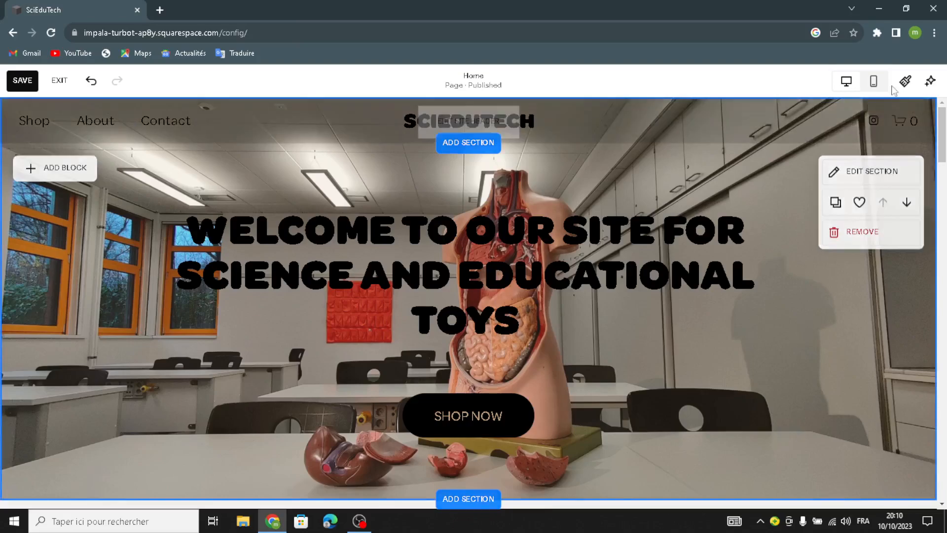
Step: Preview the home page in the mobile layout, return to desktop, and look over the available content blocks
{"action": "left_click", "coordinate": [872, 79]}
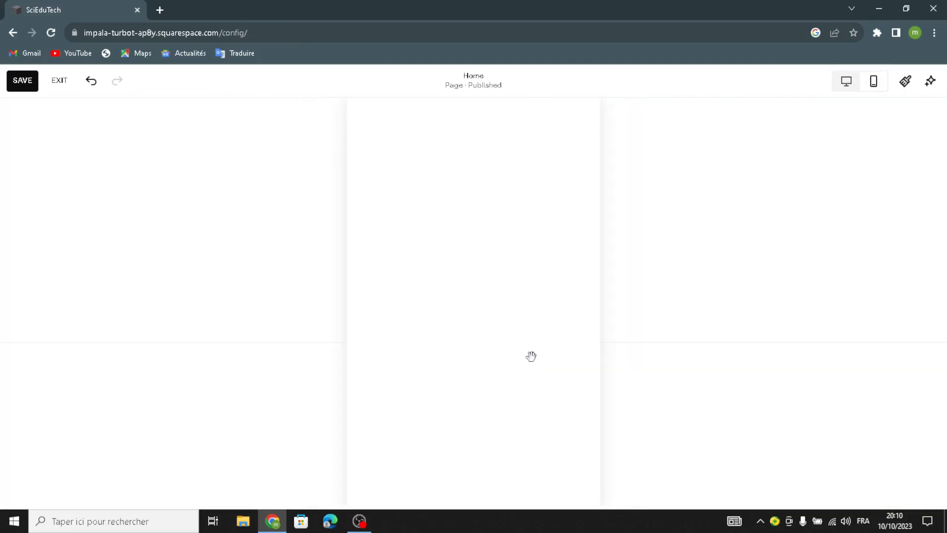
{"action": "scroll", "coordinate": [531, 357], "scroll_direction": "down", "scroll_amount": 3}
{"action": "scroll", "coordinate": [530, 356], "scroll_direction": "up", "scroll_amount": 3}
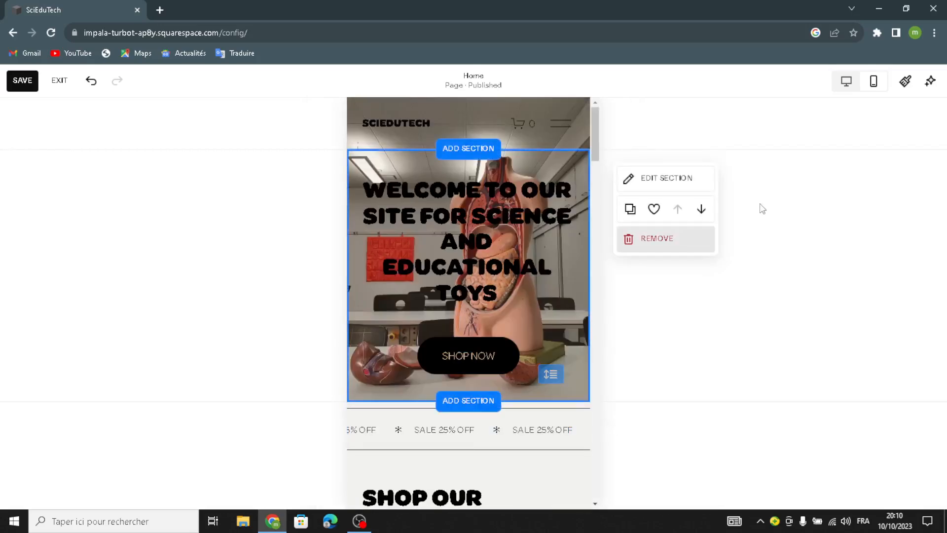
{"action": "left_click", "coordinate": [847, 80]}
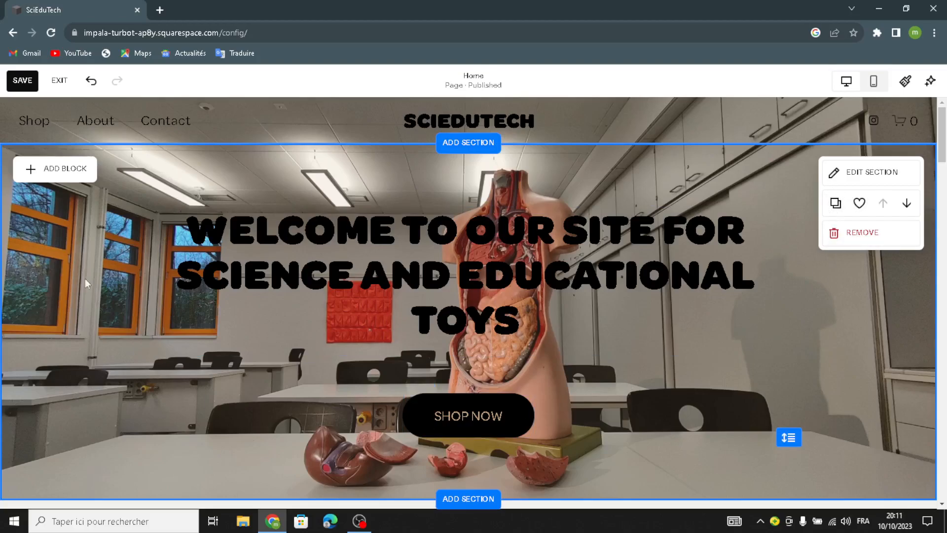
{"action": "left_click", "coordinate": [66, 176]}
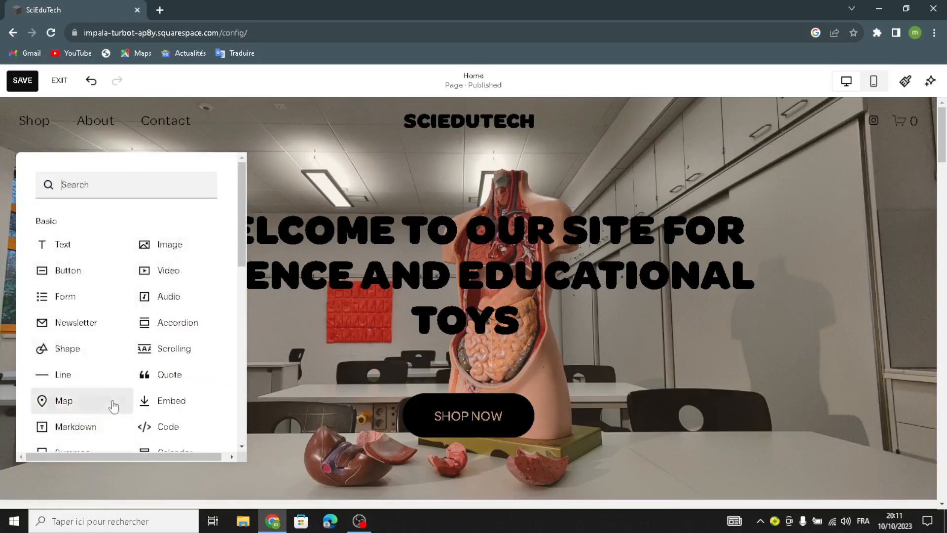
{"action": "left_click", "coordinate": [864, 334]}
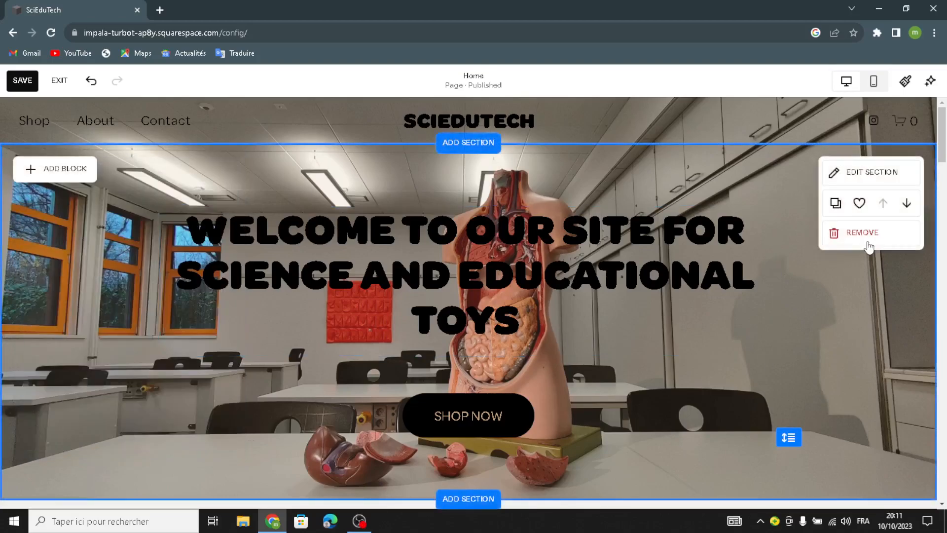
Step: Open the site header for editing and review the options for site title, logo image and mobile logo
{"action": "mouse_move", "coordinate": [552, 112]}
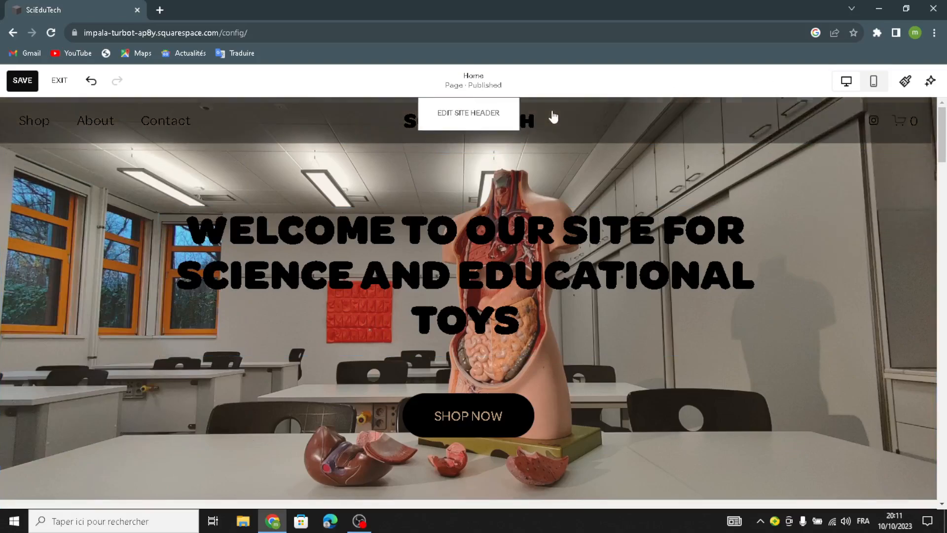
{"action": "left_click", "coordinate": [469, 114]}
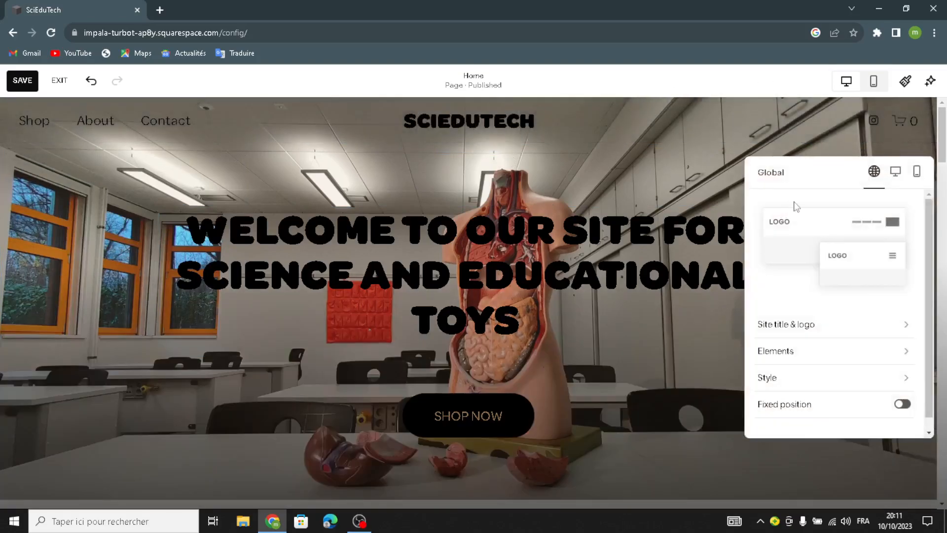
{"action": "left_click", "coordinate": [800, 325]}
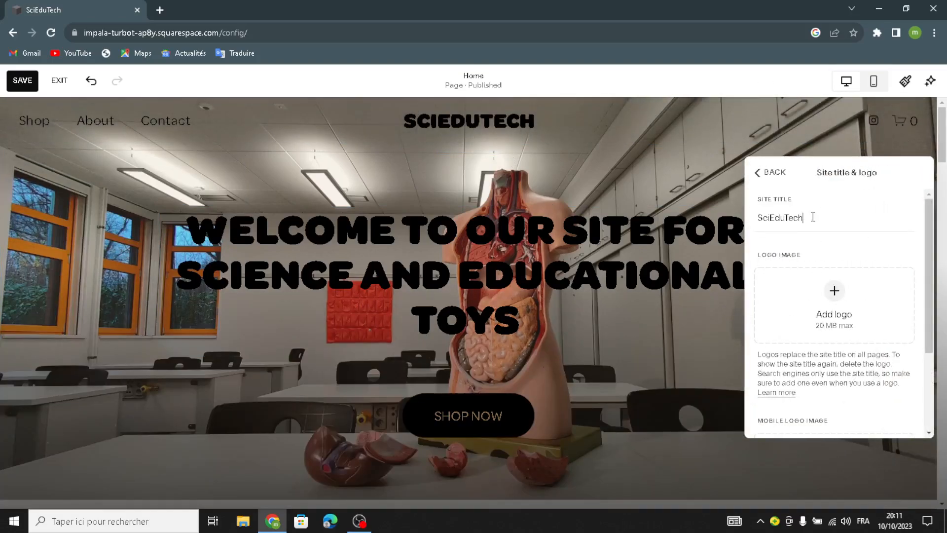
{"action": "left_click", "coordinate": [834, 294]}
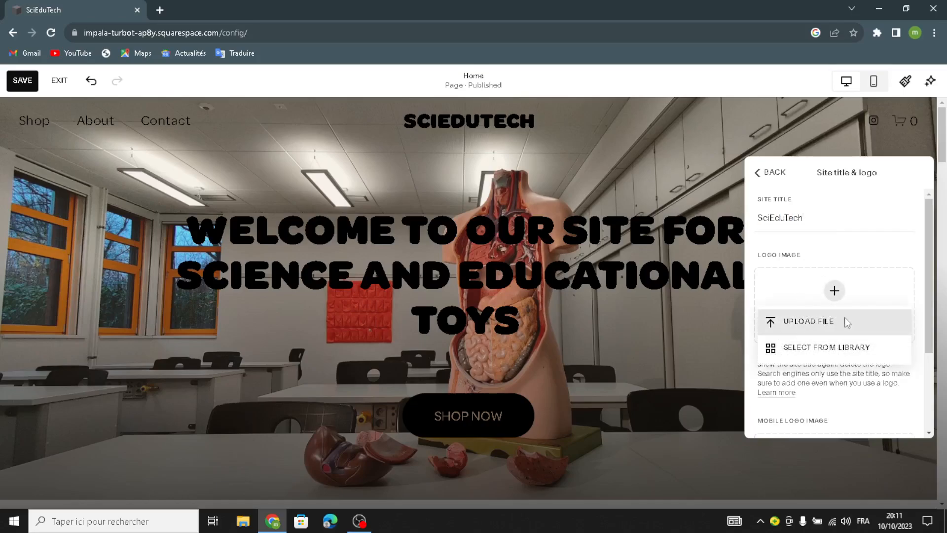
{"action": "left_click", "coordinate": [821, 404]}
{"action": "scroll", "coordinate": [819, 400], "scroll_direction": "down", "scroll_amount": 3}
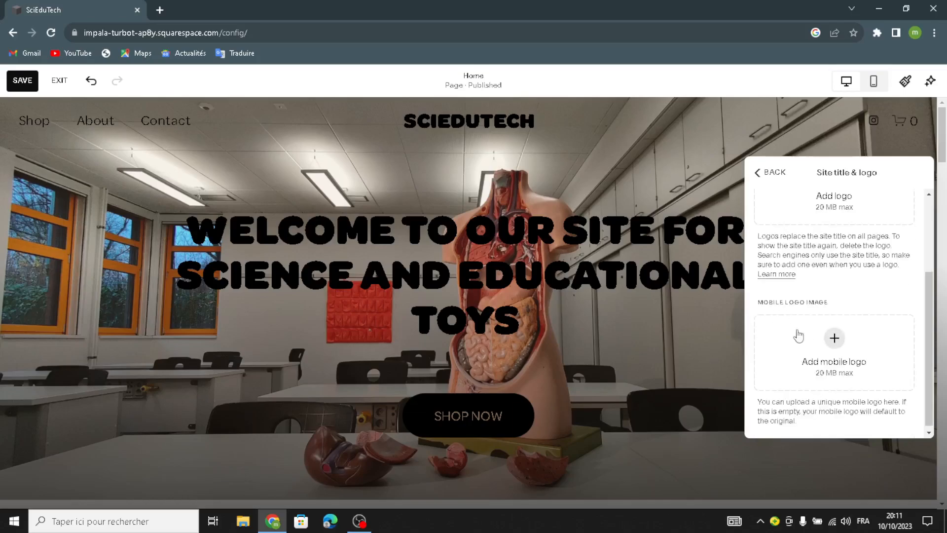
{"action": "scroll", "coordinate": [829, 345], "scroll_direction": "down", "scroll_amount": 1}
{"action": "left_click", "coordinate": [833, 341]}
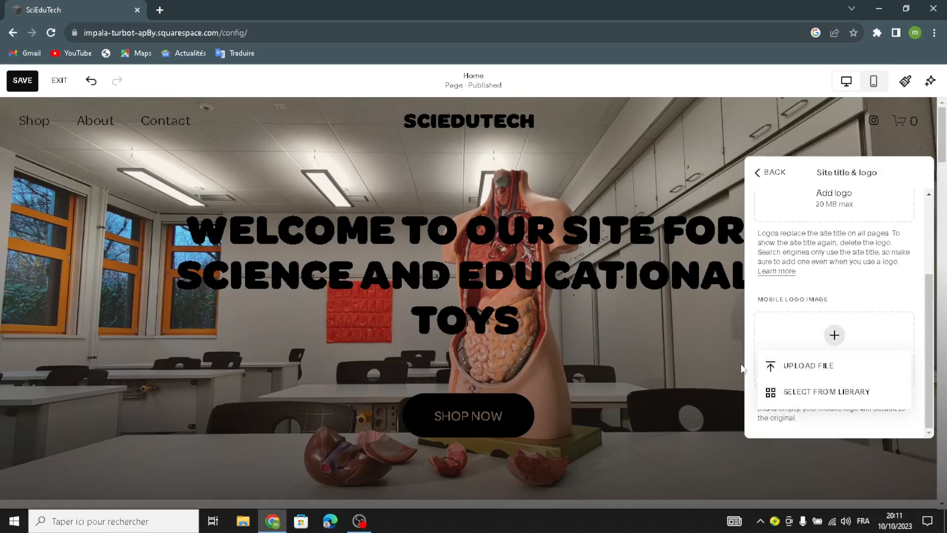
{"action": "left_click", "coordinate": [758, 186]}
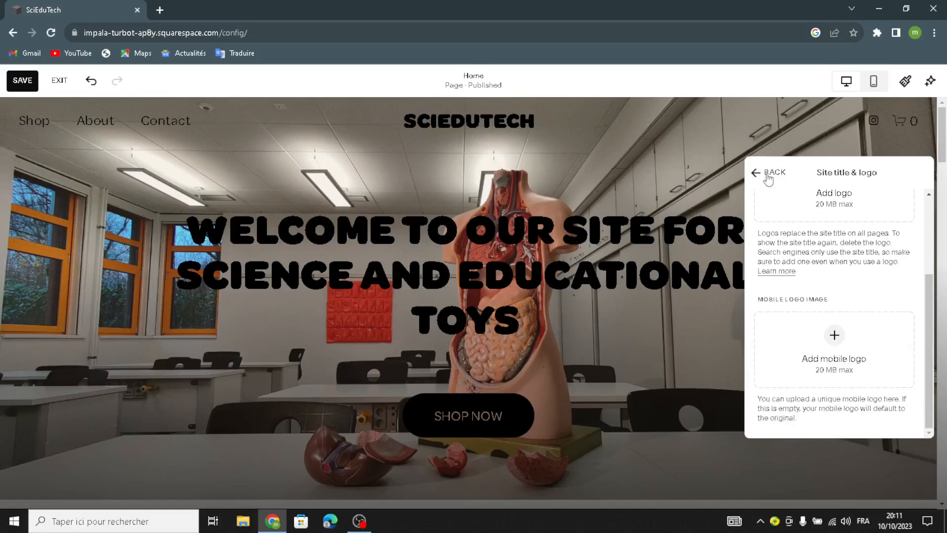
{"action": "left_click", "coordinate": [765, 173]}
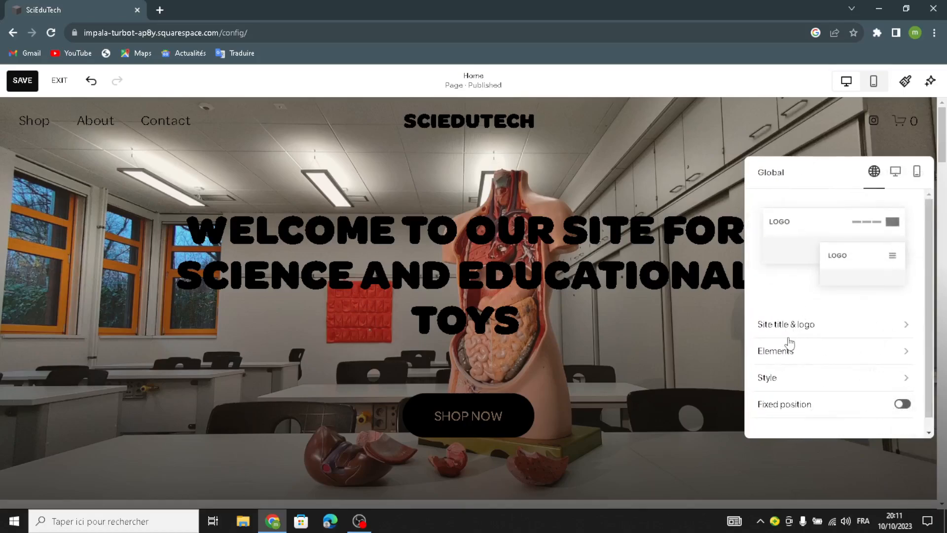
Step: Examine the header's elements, switching its button on and off and viewing the social links list
{"action": "left_click", "coordinate": [779, 360]}
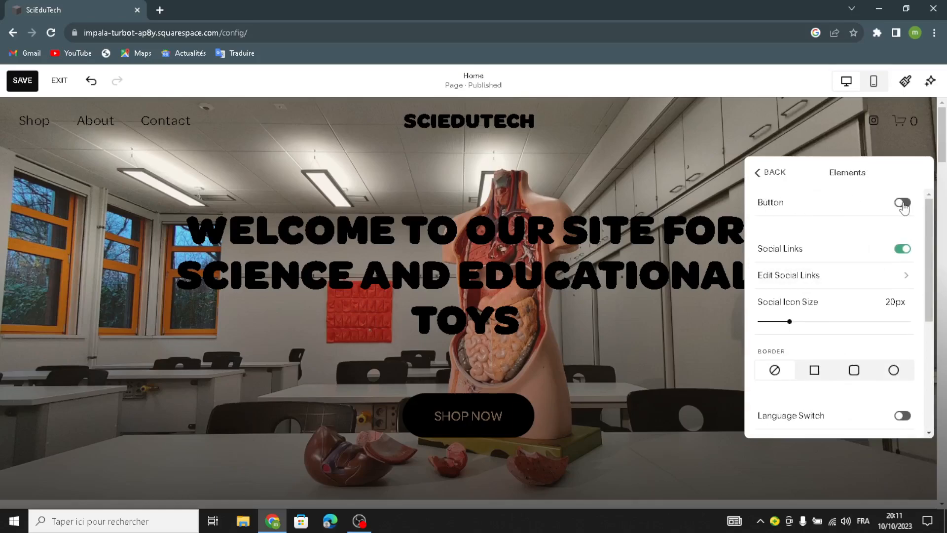
{"action": "left_click", "coordinate": [902, 203]}
{"action": "mouse_move", "coordinate": [818, 226]}
{"action": "left_mouse_down"}
{"action": "mouse_move", "coordinate": [757, 227]}
{"action": "mouse_move", "coordinate": [837, 222]}
{"action": "left_mouse_up"}
{"action": "left_click", "coordinate": [901, 203]}
{"action": "left_click", "coordinate": [816, 275]}
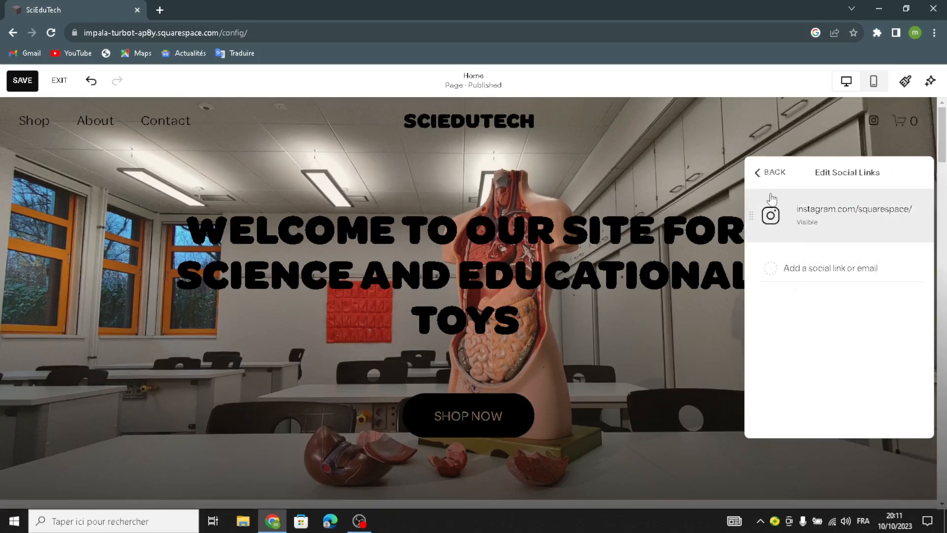
Step: Change the header's cart icon to the solid shopping bag with handles
{"action": "scroll", "coordinate": [809, 312], "scroll_direction": "down", "scroll_amount": 3}
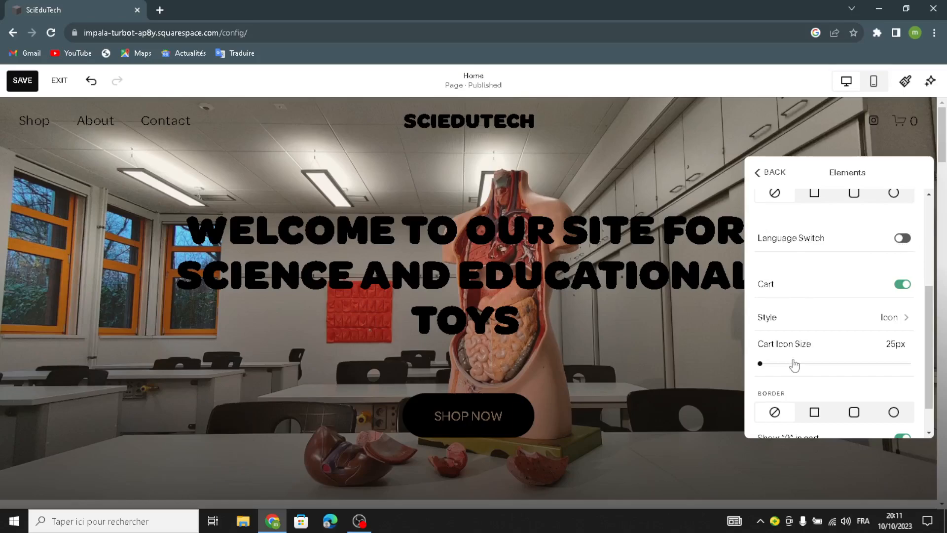
{"action": "scroll", "coordinate": [794, 365], "scroll_direction": "down", "scroll_amount": 1}
{"action": "left_click", "coordinate": [809, 277]}
{"action": "left_click", "coordinate": [780, 254]}
{"action": "left_click", "coordinate": [760, 173]}
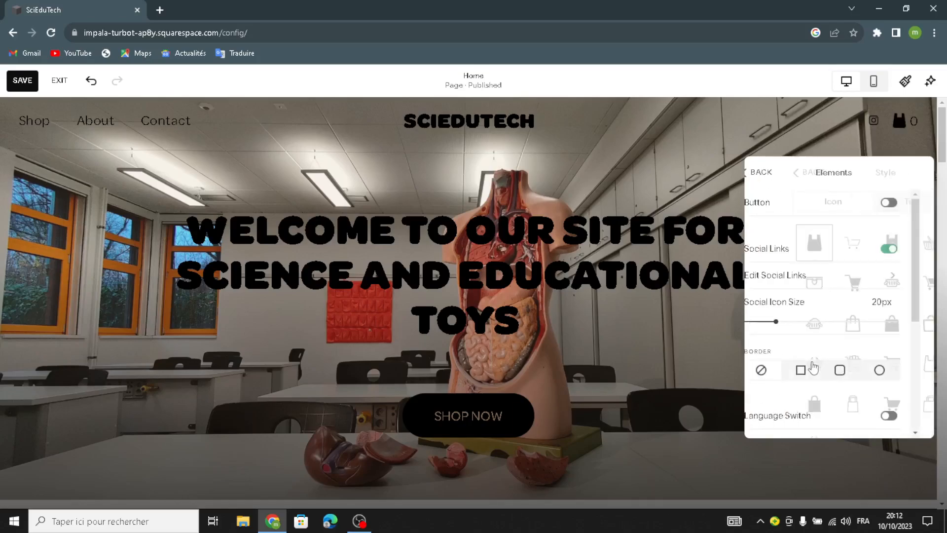
Step: Review the header's style options, keeping the Dynamic style, and return to the global header settings
{"action": "scroll", "coordinate": [767, 319], "scroll_direction": "down", "scroll_amount": 1}
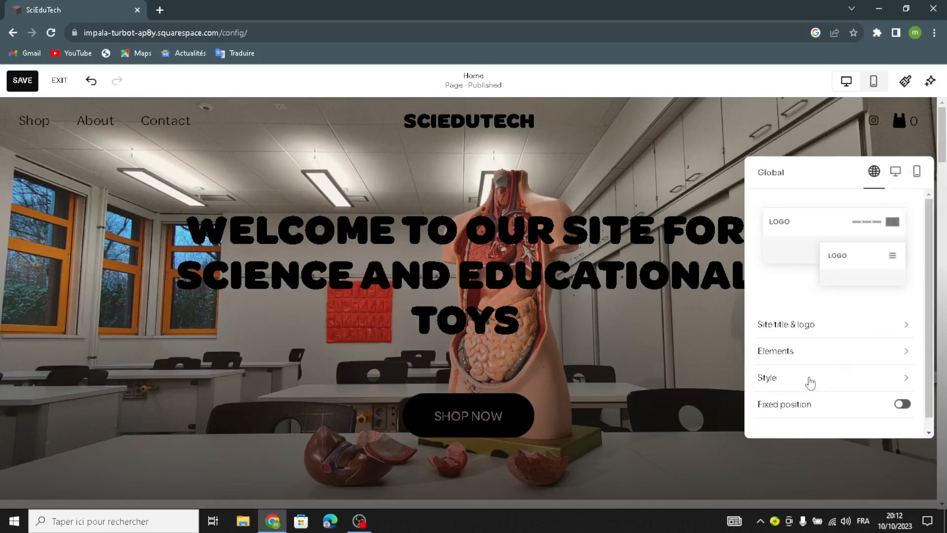
{"action": "left_click", "coordinate": [815, 380]}
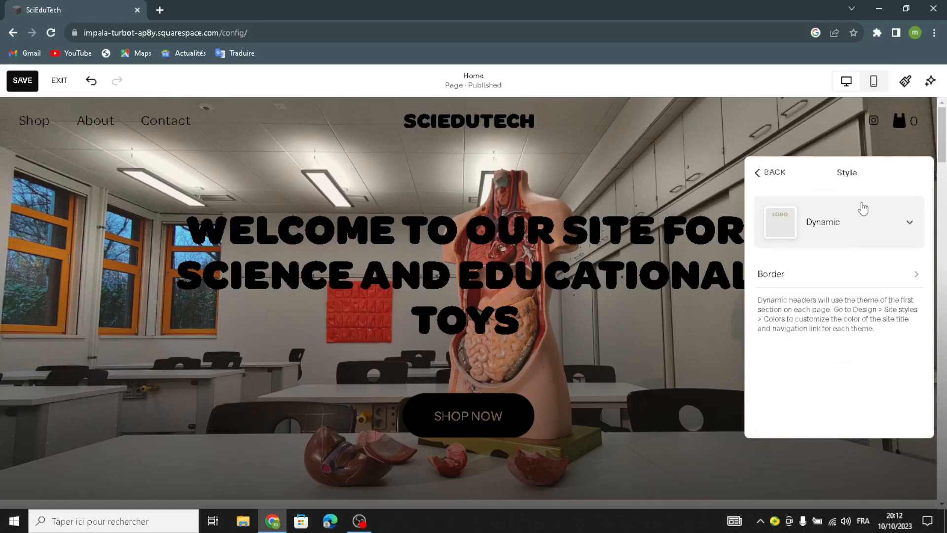
{"action": "left_click", "coordinate": [841, 228]}
{"action": "left_click", "coordinate": [817, 269]}
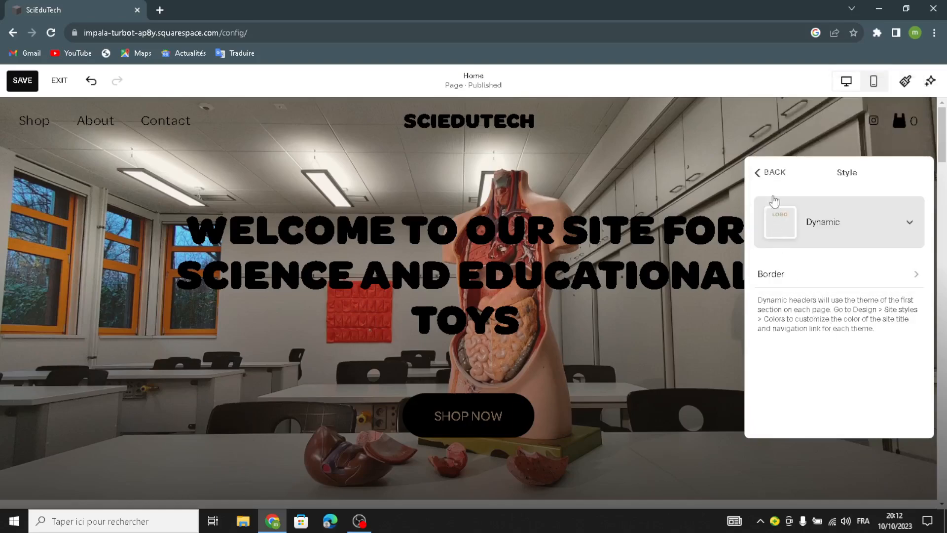
{"action": "left_click", "coordinate": [768, 173]}
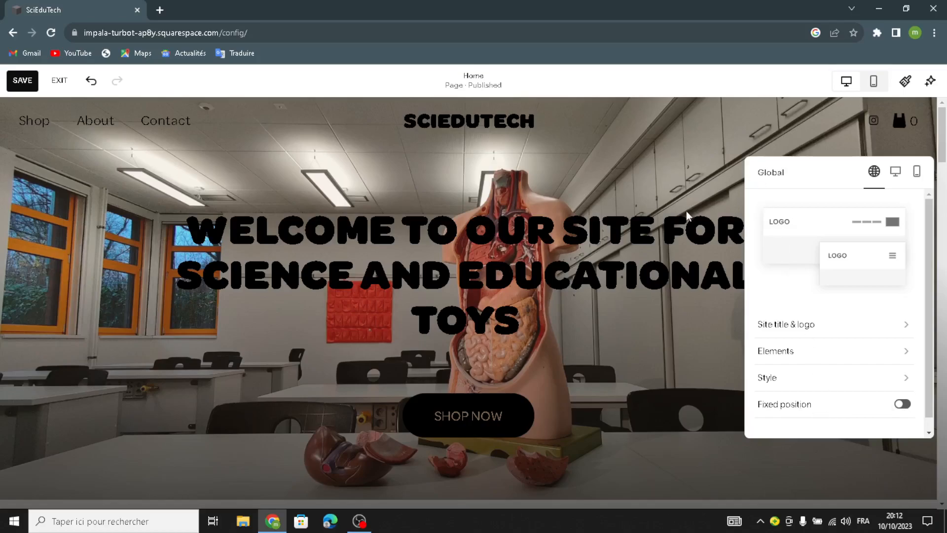
Step: Examine the header's desktop layout, width and spacing settings and its mobile layout and menu icon settings, and leave header editing in desktop view
{"action": "left_click", "coordinate": [899, 179]}
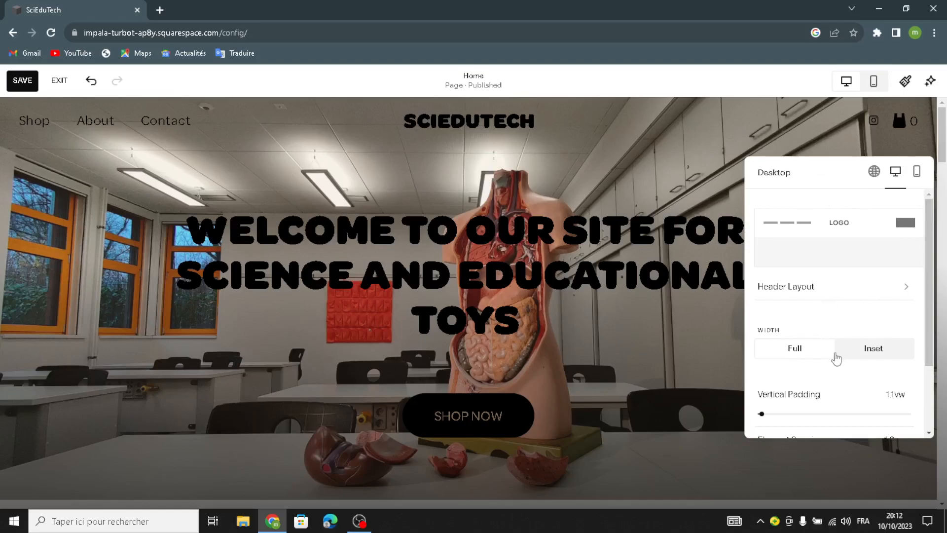
{"action": "scroll", "coordinate": [834, 356], "scroll_direction": "down", "scroll_amount": 2}
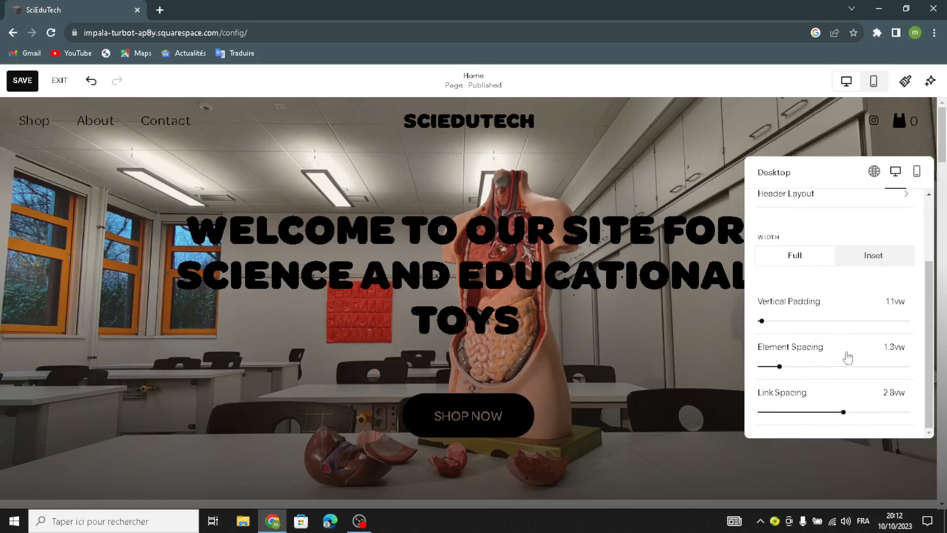
{"action": "left_click", "coordinate": [916, 171]}
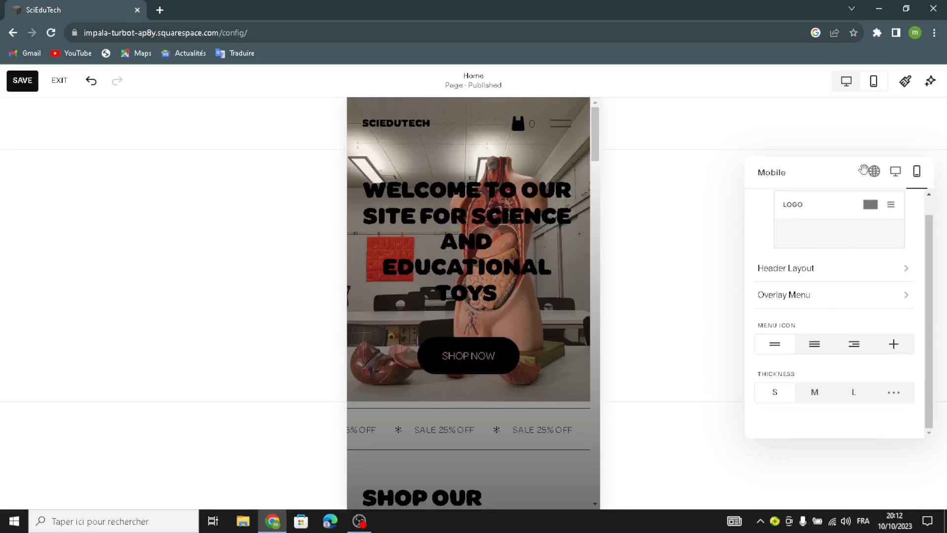
{"action": "left_click", "coordinate": [894, 173]}
{"action": "left_click", "coordinate": [873, 170]}
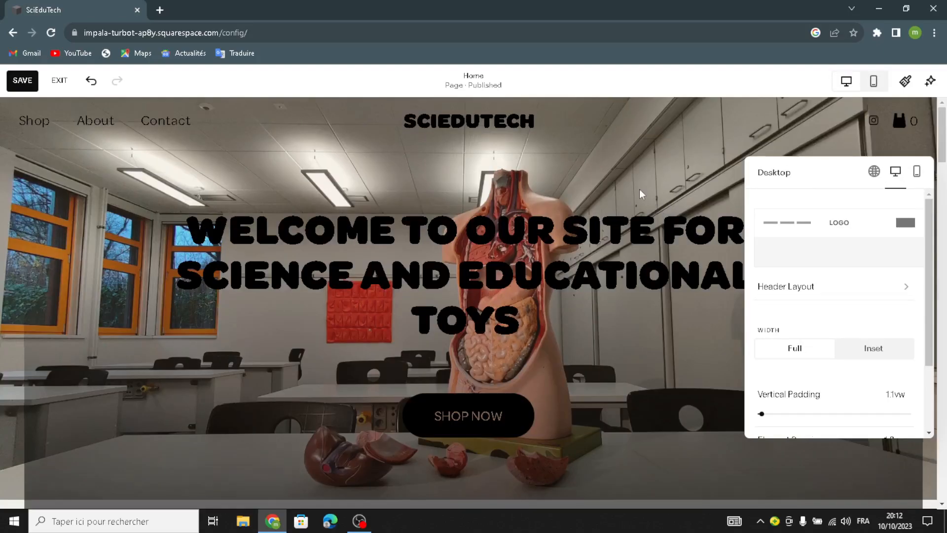
{"action": "left_click", "coordinate": [635, 163]}
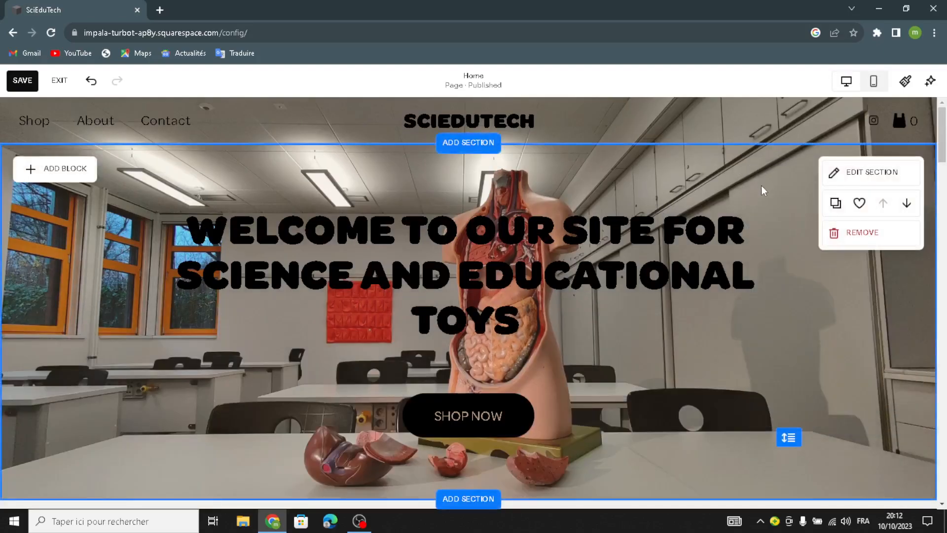